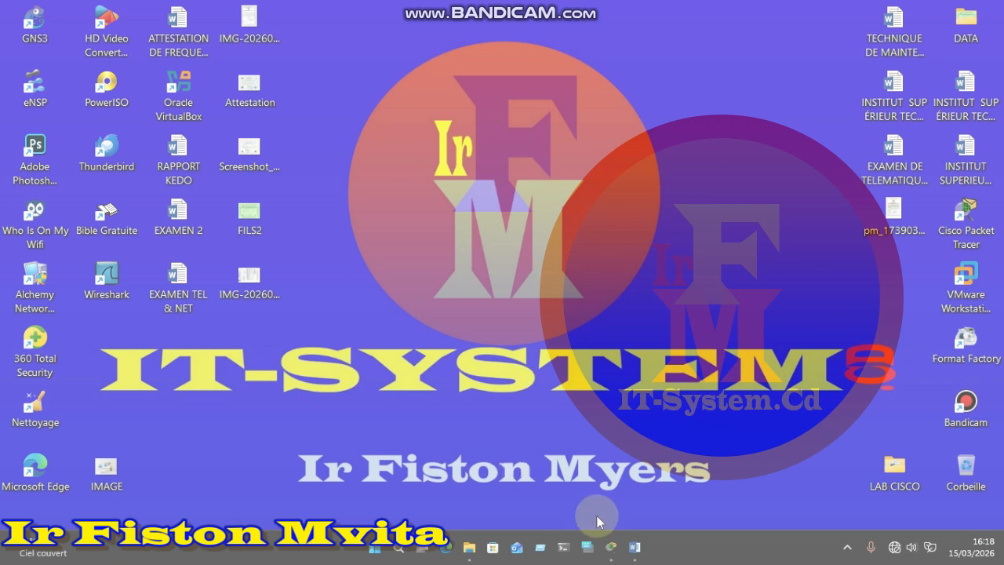
- Switch to the HSRP lab in Cisco Packet Tracer and run TRACERT 192.168.2.1 from PC0's command prompt
{"action": "mouse_move", "coordinate": [610, 547]}
{"action": "left_click", "coordinate": [364, 475]}
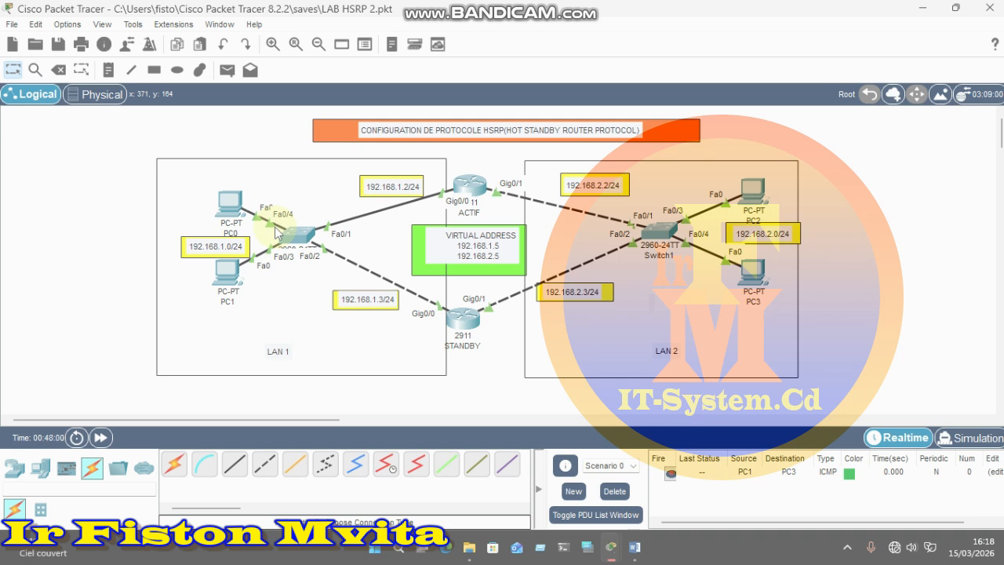
{"action": "left_click", "coordinate": [229, 203]}
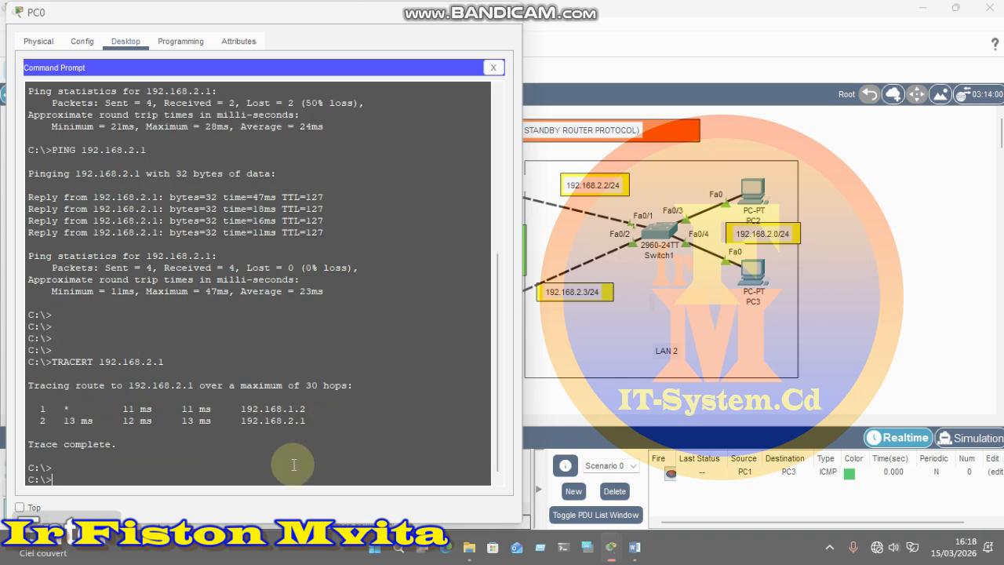
{"action": "key", "text": "Up"}
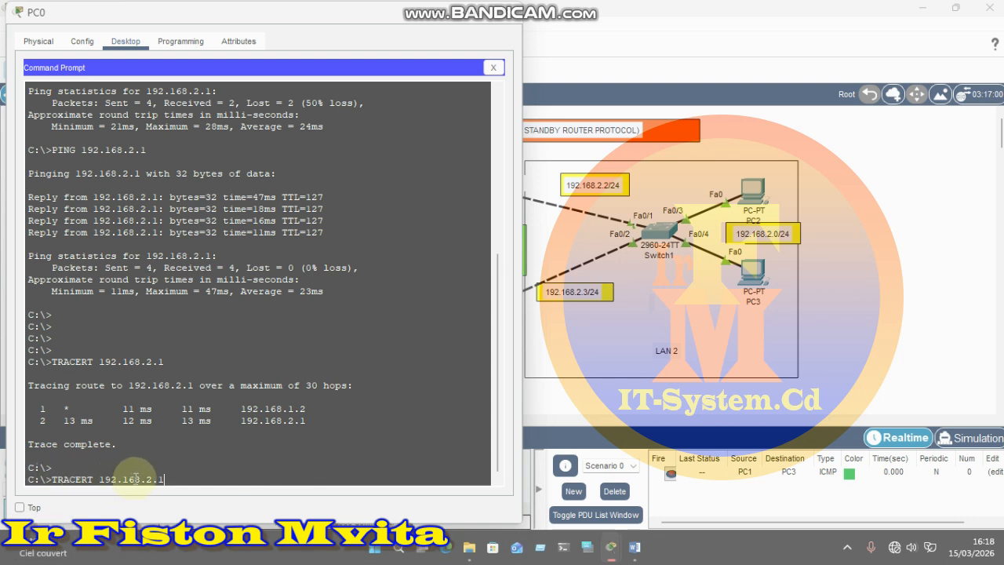
{"action": "key", "text": "Return"}
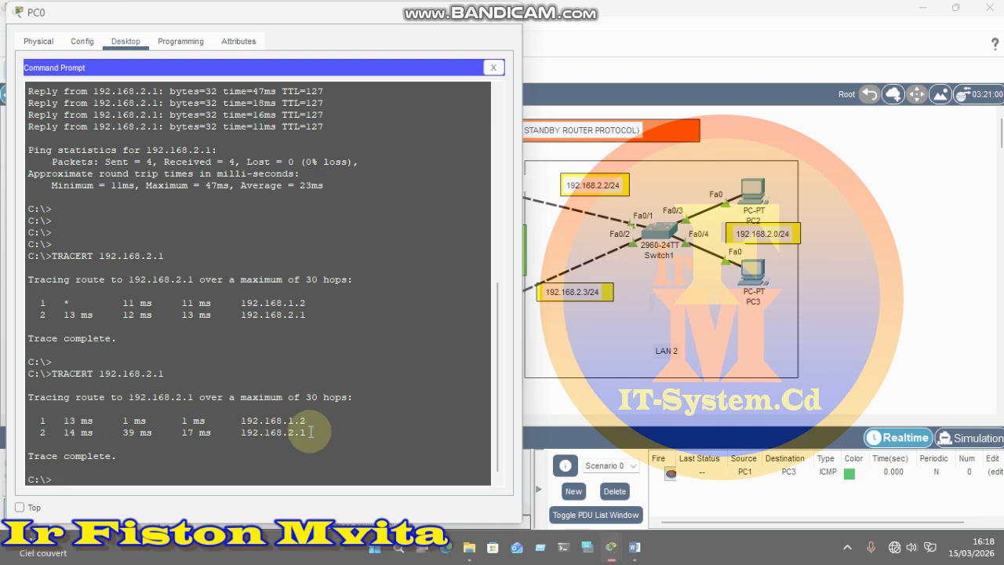
- Inspect the hop addresses in PC0's latest trace and move its window aside to compare them with the topology
{"action": "left_click_drag", "start_coordinate": [304, 432], "coordinate": [235, 432]}
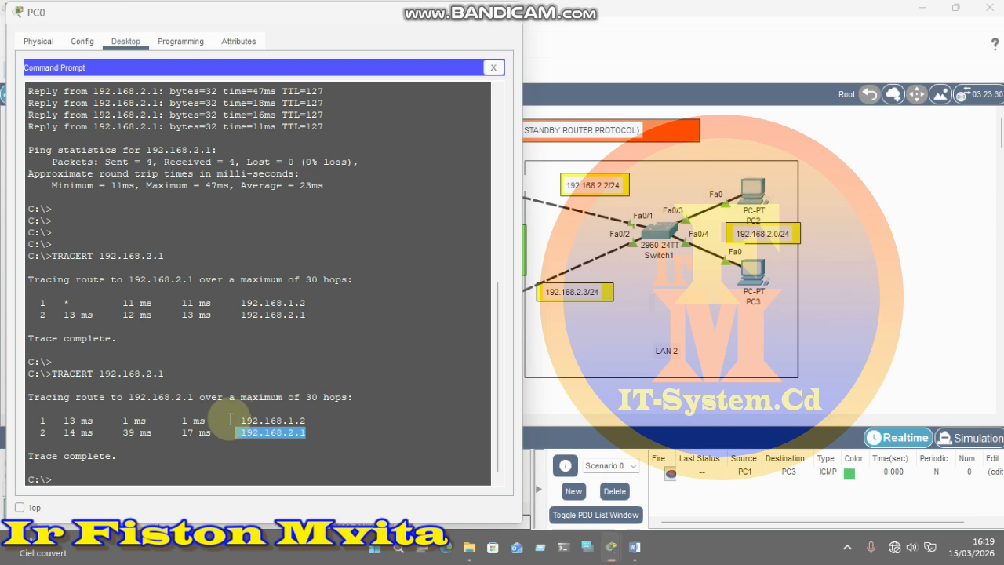
{"action": "left_click_drag", "start_coordinate": [45, 420], "coordinate": [197, 421]}
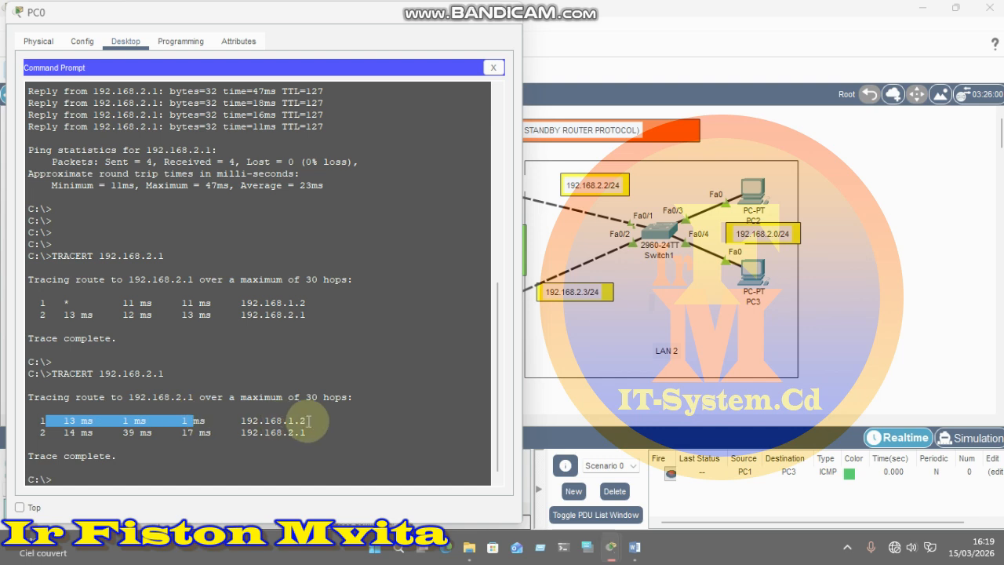
{"action": "left_click_drag", "start_coordinate": [308, 421], "coordinate": [259, 421]}
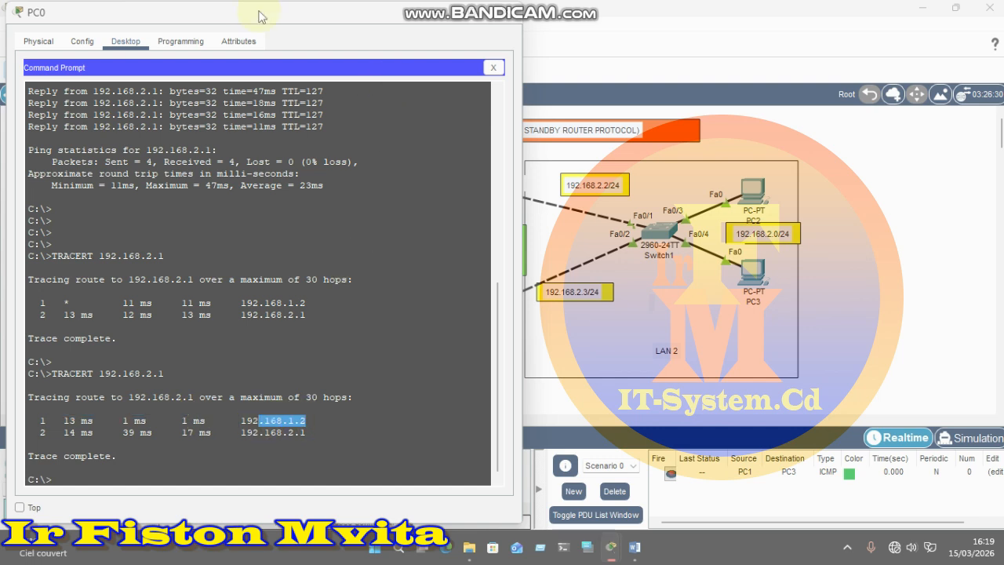
{"action": "left_click_drag", "start_coordinate": [248, 14], "coordinate": [232, 306]}
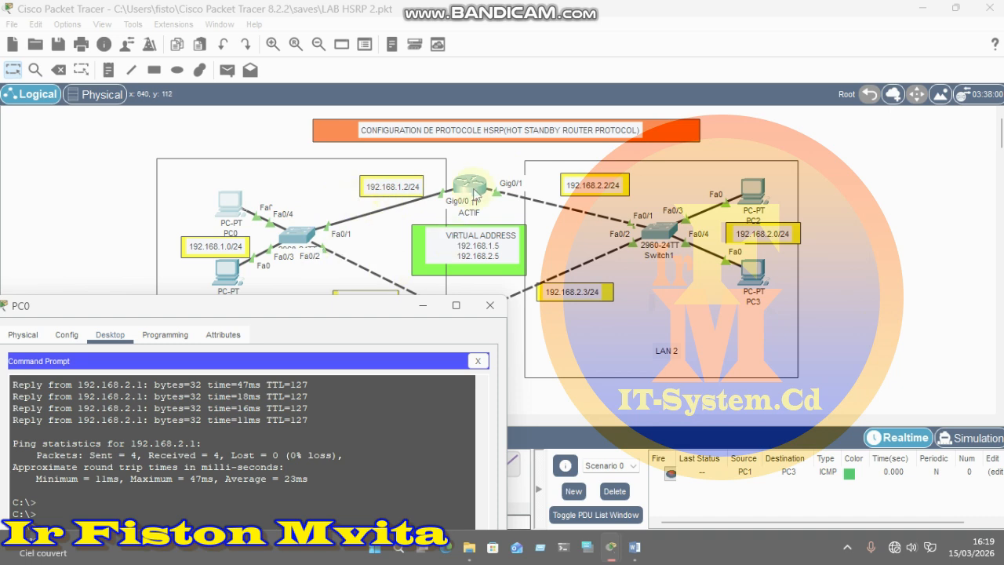
{"action": "left_click", "coordinate": [198, 305]}
{"action": "left_click_drag", "start_coordinate": [198, 338], "coordinate": [191, 351]}
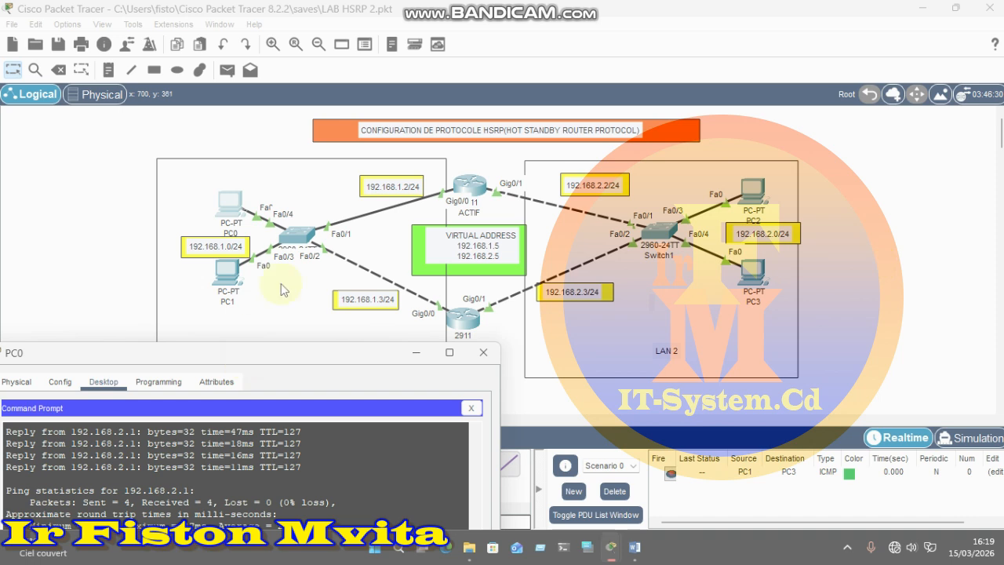
- Bring PC0's command output back into full view, review both hops of the trace, and minimize the PC0 window
{"action": "left_click_drag", "start_coordinate": [243, 354], "coordinate": [279, 286]}
{"action": "left_click_drag", "start_coordinate": [264, 197], "coordinate": [317, 105]}
{"action": "scroll", "coordinate": [429, 360], "scroll_direction": "down", "scroll_amount": 1}
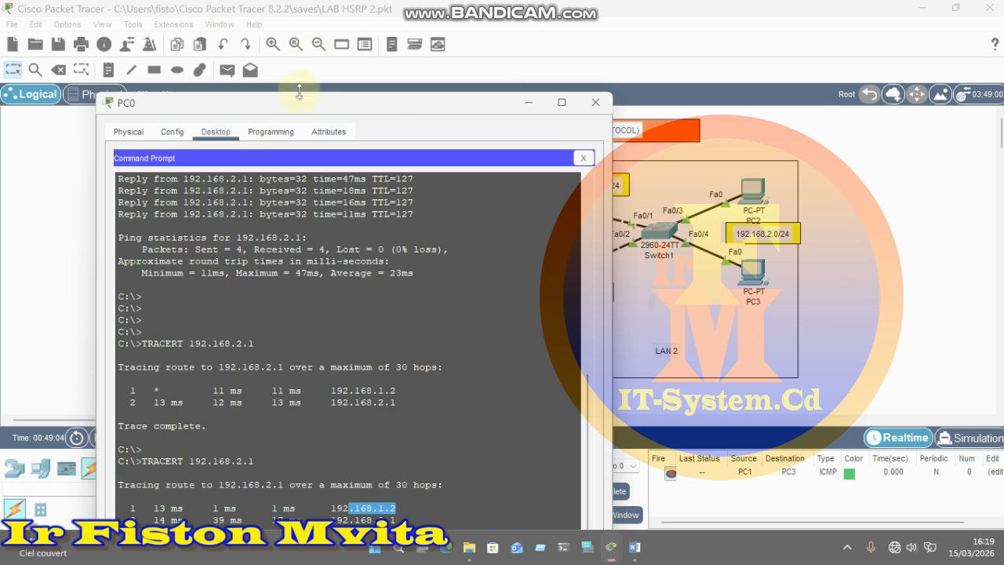
{"action": "left_click_drag", "start_coordinate": [293, 112], "coordinate": [252, 46]}
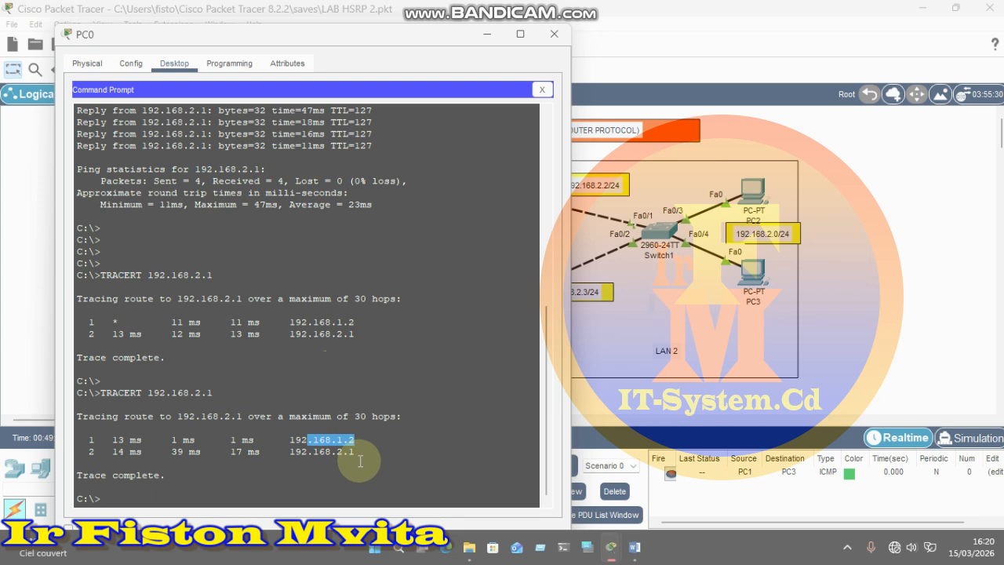
{"action": "left_click_drag", "start_coordinate": [357, 450], "coordinate": [283, 453]}
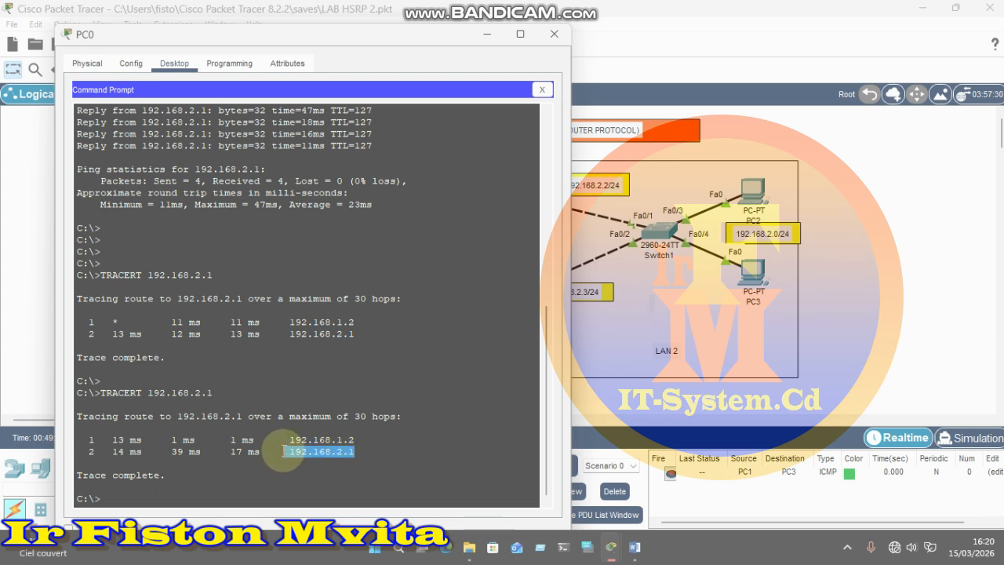
{"action": "left_click", "coordinate": [88, 441]}
{"action": "left_click_drag", "start_coordinate": [118, 439], "coordinate": [361, 439]}
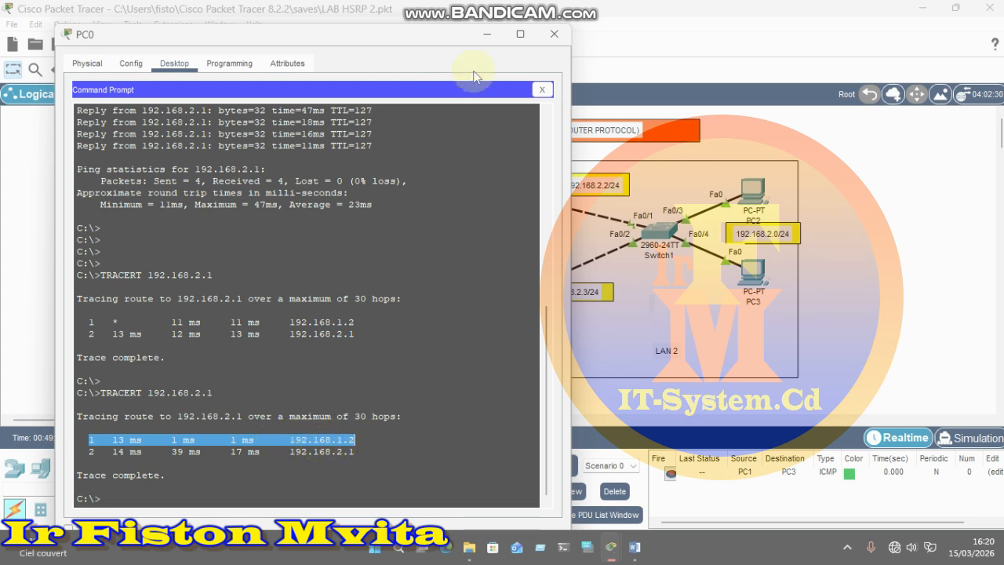
{"action": "left_click", "coordinate": [487, 38]}
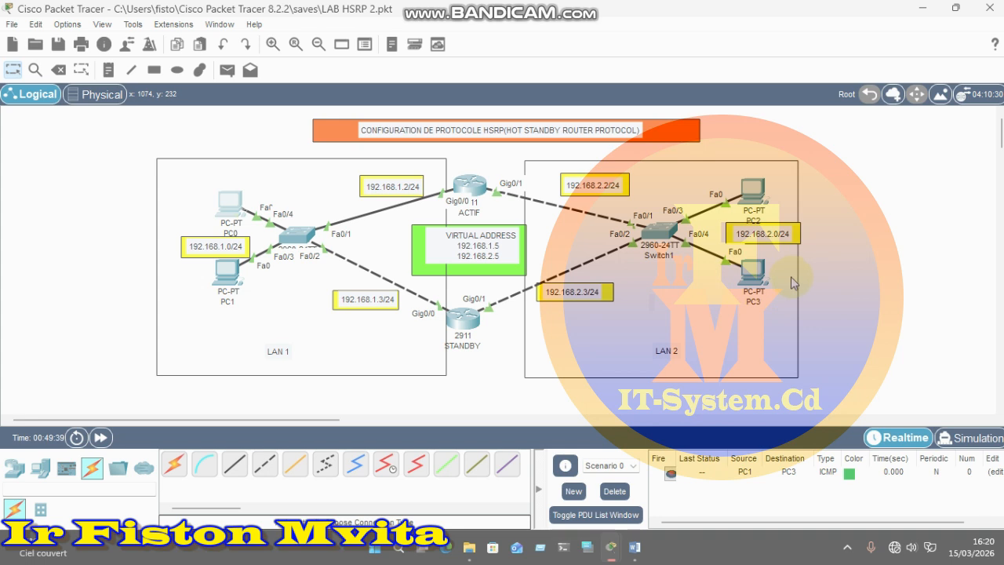
- Reopen PC0's command prompt and run TRACERT 192.168.2.10 to trace the path to the other LAN 2 computer
{"action": "left_click", "coordinate": [222, 205]}
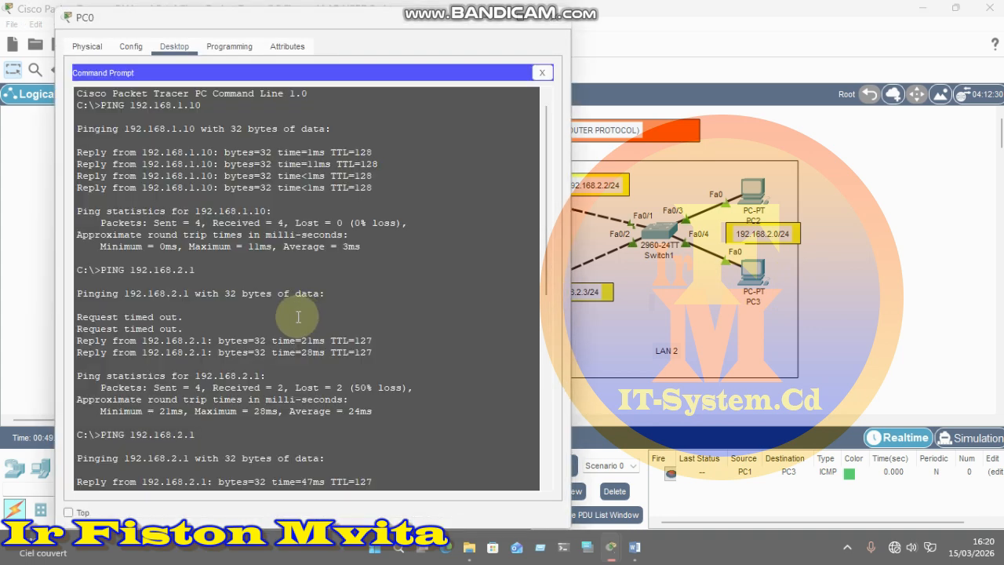
{"action": "scroll", "coordinate": [381, 458], "scroll_direction": "down", "scroll_amount": 11}
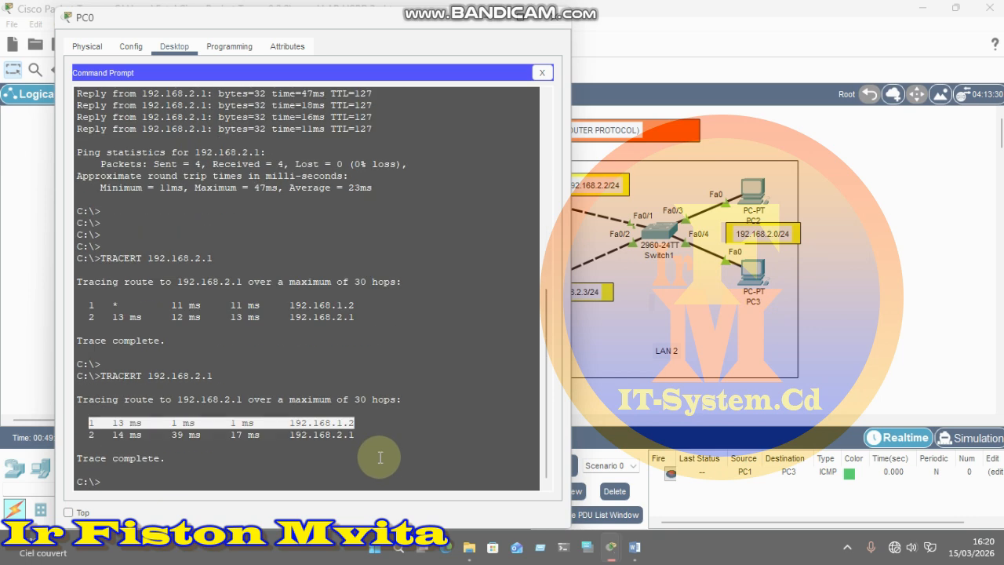
{"action": "left_click", "coordinate": [203, 481]}
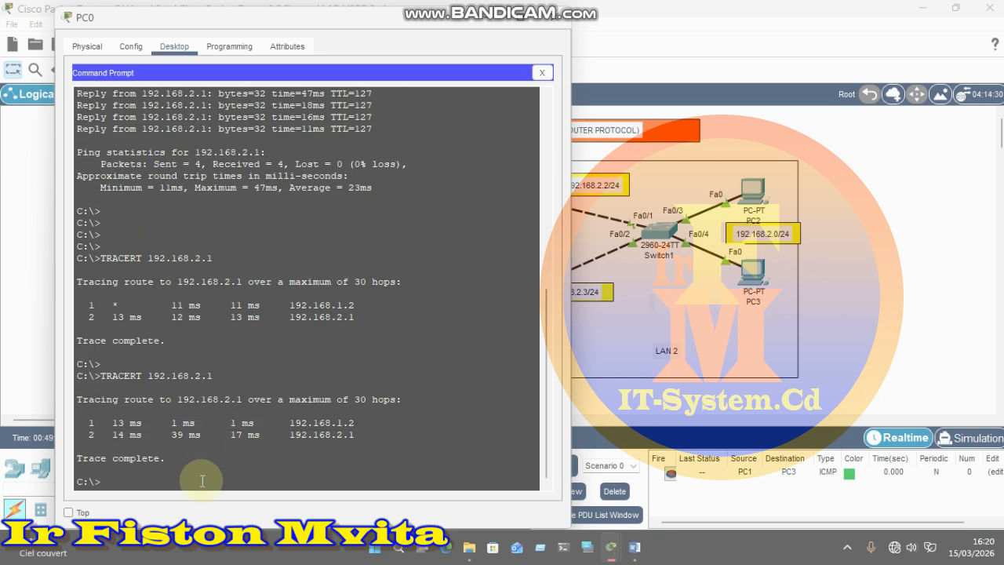
{"action": "key", "text": "Up"}
{"action": "type", "text": "0"}
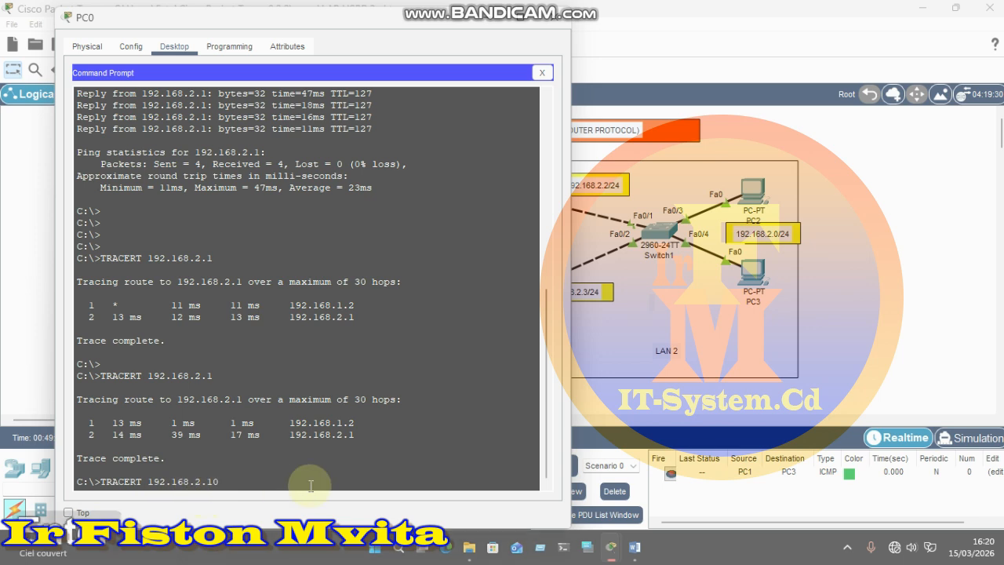
{"action": "key", "text": "Return"}
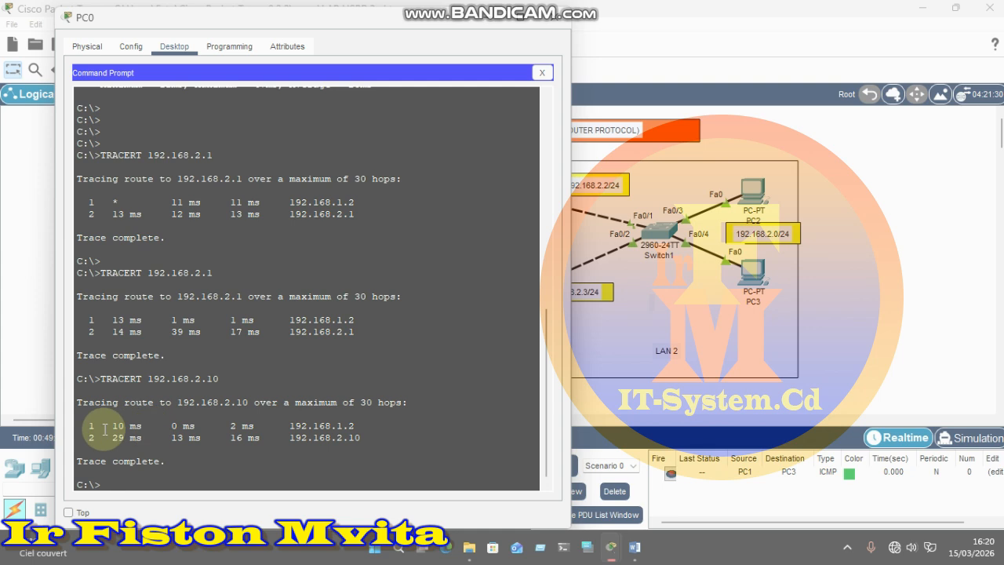
- Examine both hops of the trace to 192.168.2.10 and minimize the PC0 window to reveal the topology
{"action": "left_click_drag", "start_coordinate": [89, 426], "coordinate": [364, 424]}
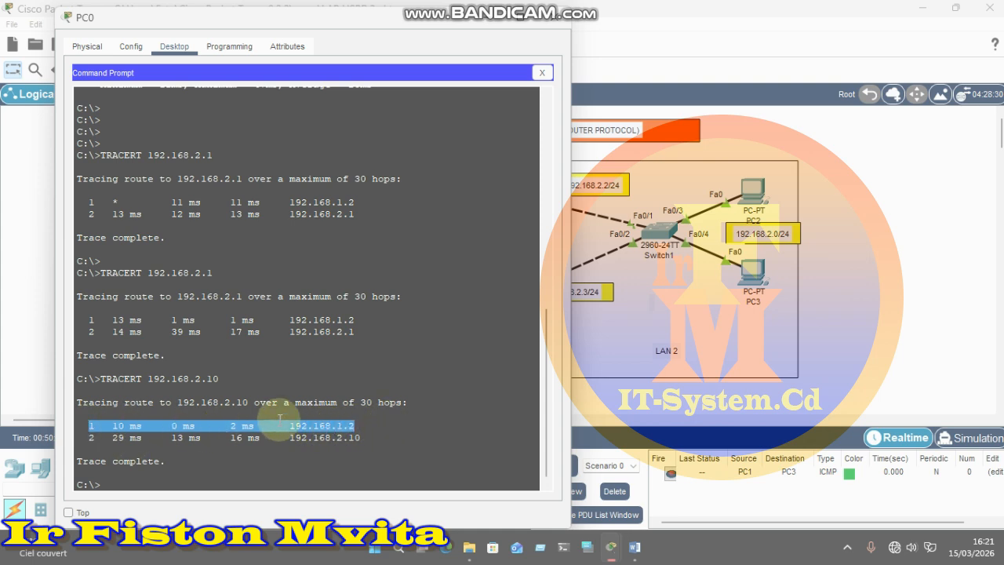
{"action": "left_click_drag", "start_coordinate": [363, 437], "coordinate": [289, 437]}
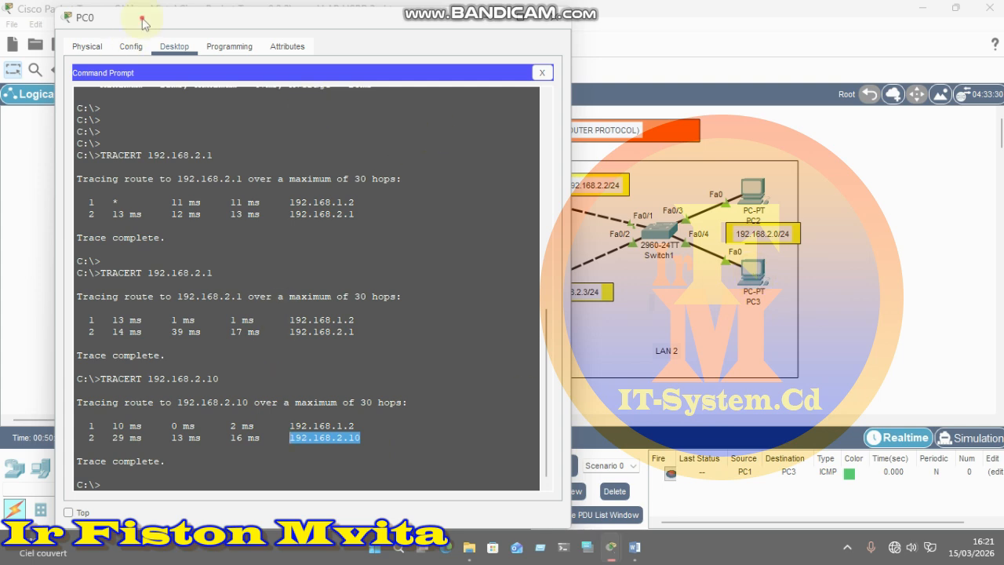
{"action": "left_click_drag", "start_coordinate": [143, 18], "coordinate": [145, 124]}
{"action": "left_click", "coordinate": [480, 124]}
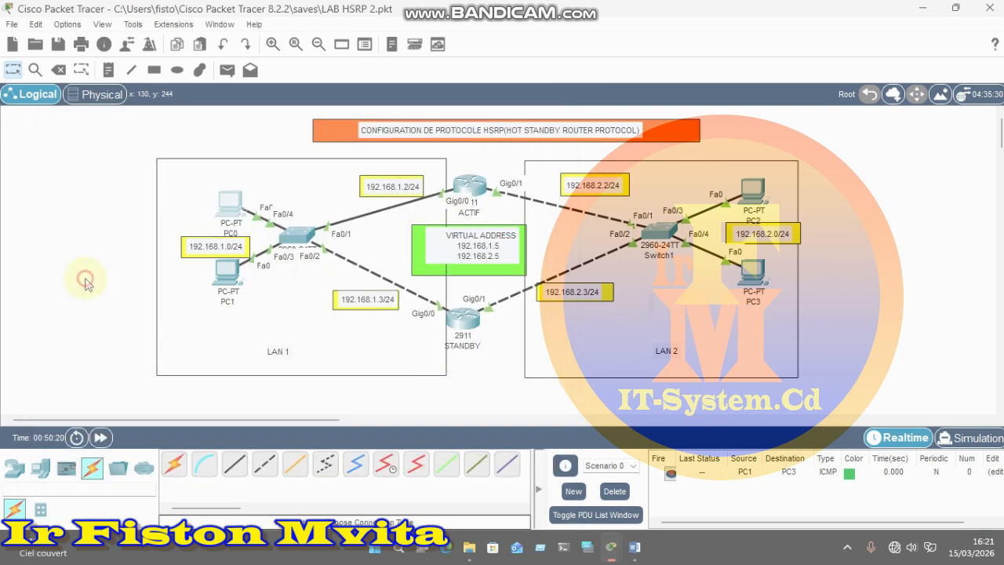
{"action": "left_click", "coordinate": [267, 310]}
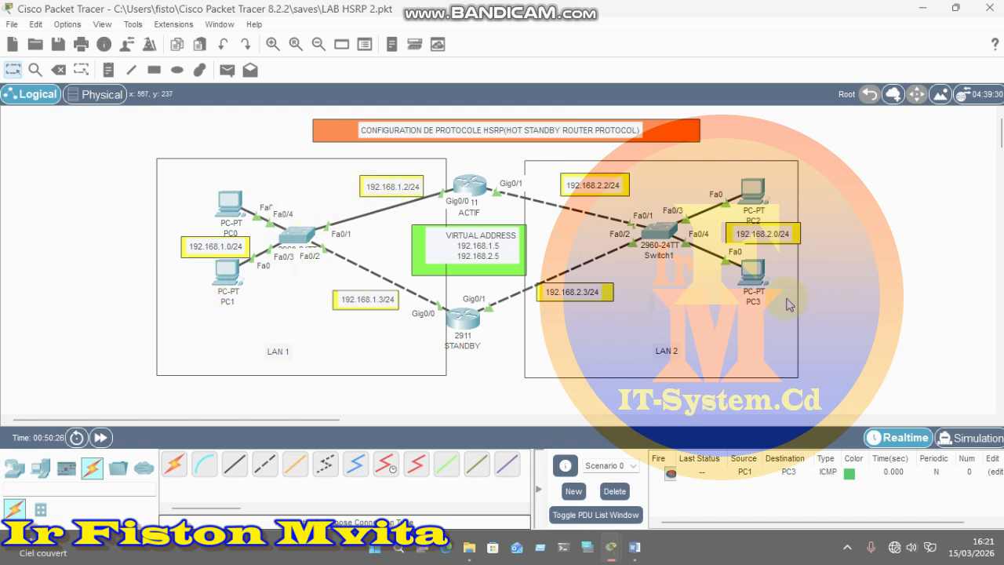
- Run TRACERT 192.168.1.1 from PC3's command prompt to trace the path back to LAN 1
{"action": "mouse_move", "coordinate": [758, 280]}
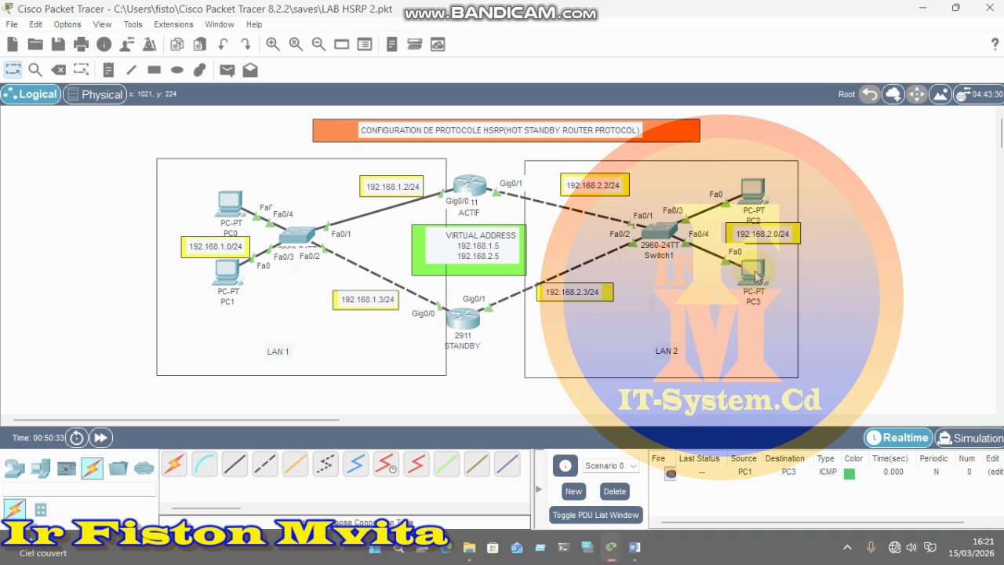
{"action": "left_click", "coordinate": [756, 271]}
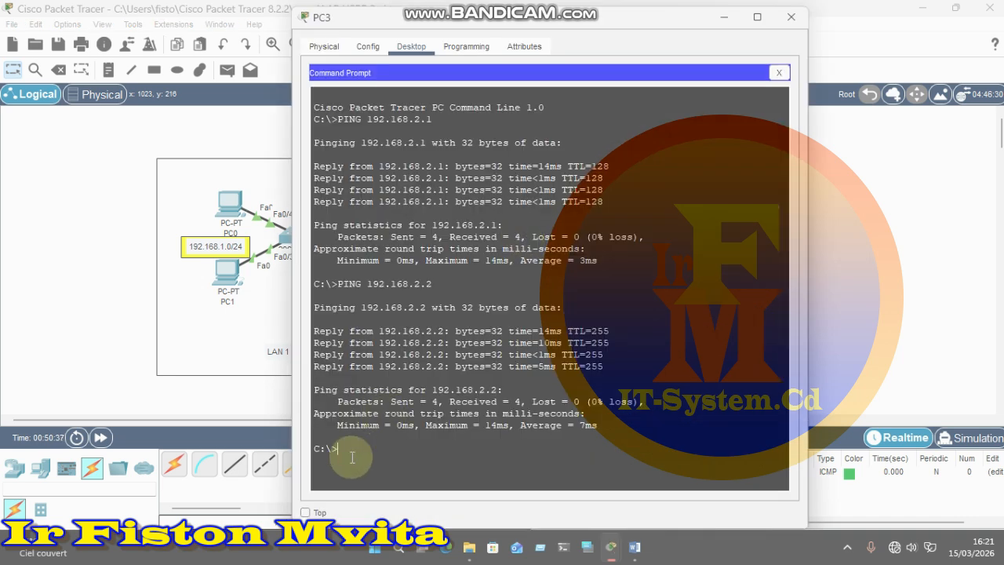
{"action": "type", "text": "TRACERT"}
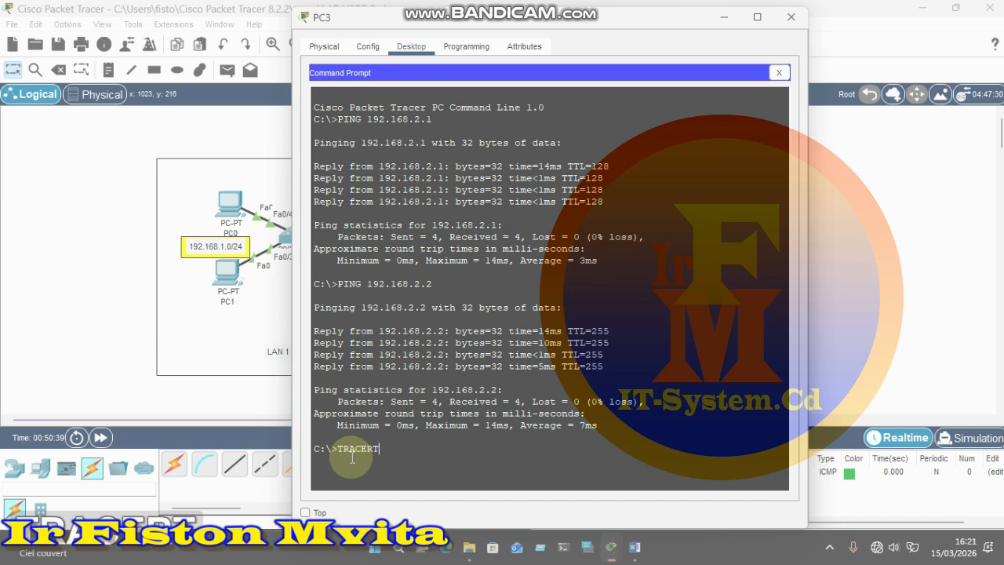
{"action": "type", "text": " 192.168"}
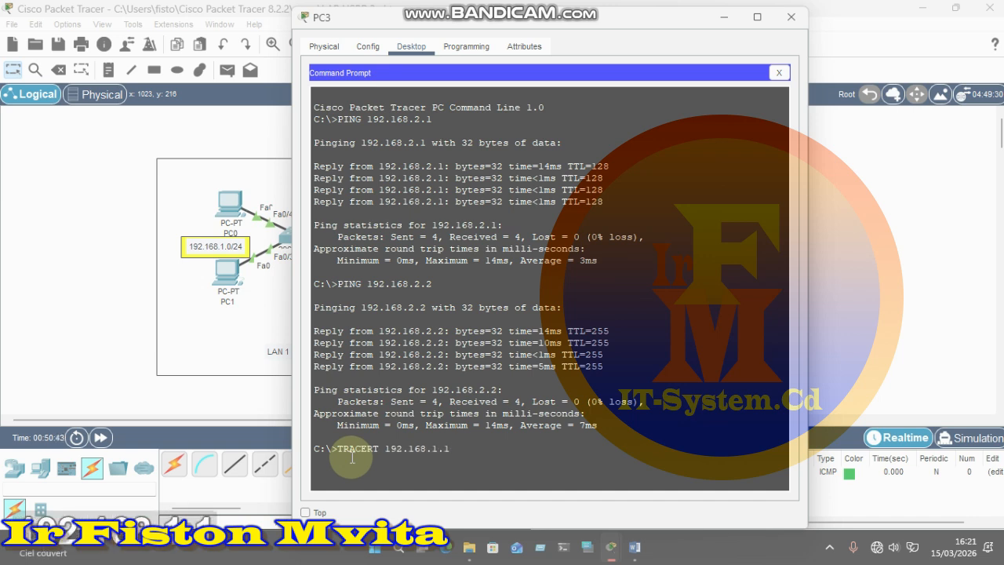
{"action": "type", "text": ".1.1"}
{"action": "key", "text": "Return"}
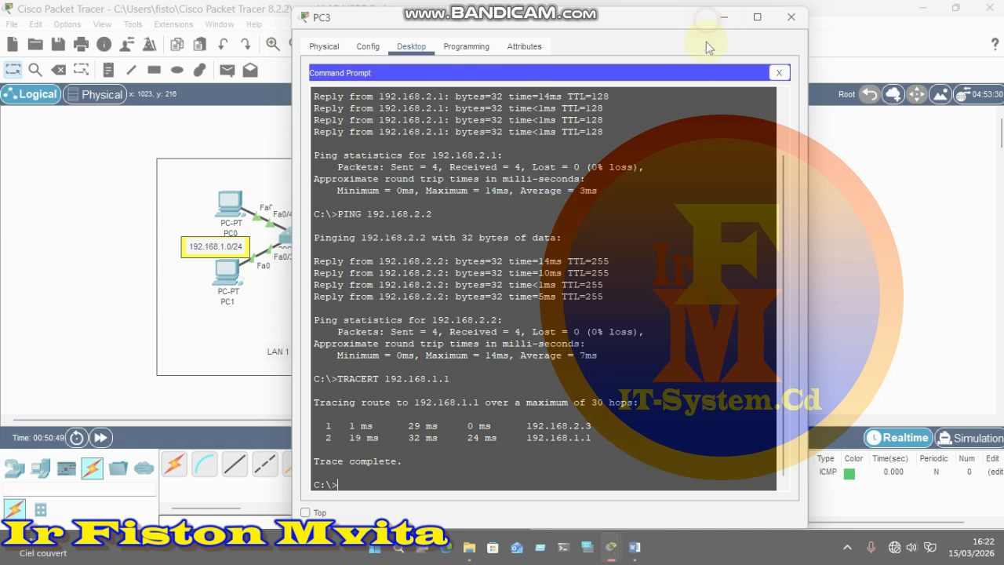
- Compare the hops of PC3's trace with the router addresses in the topology, and minimize the PC3 window
{"action": "left_click_drag", "start_coordinate": [698, 17], "coordinate": [614, 371]}
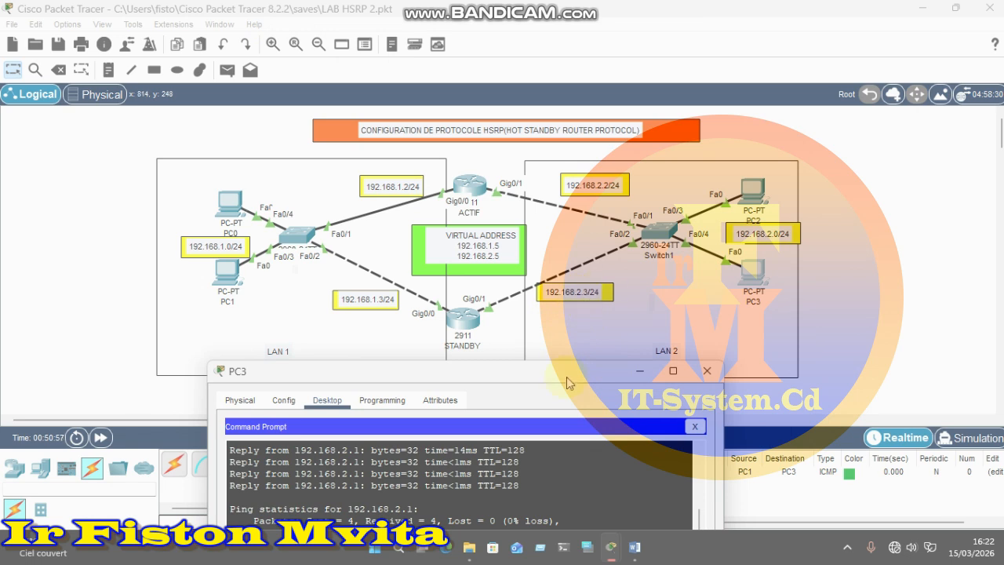
{"action": "left_click_drag", "start_coordinate": [566, 382], "coordinate": [703, 92]}
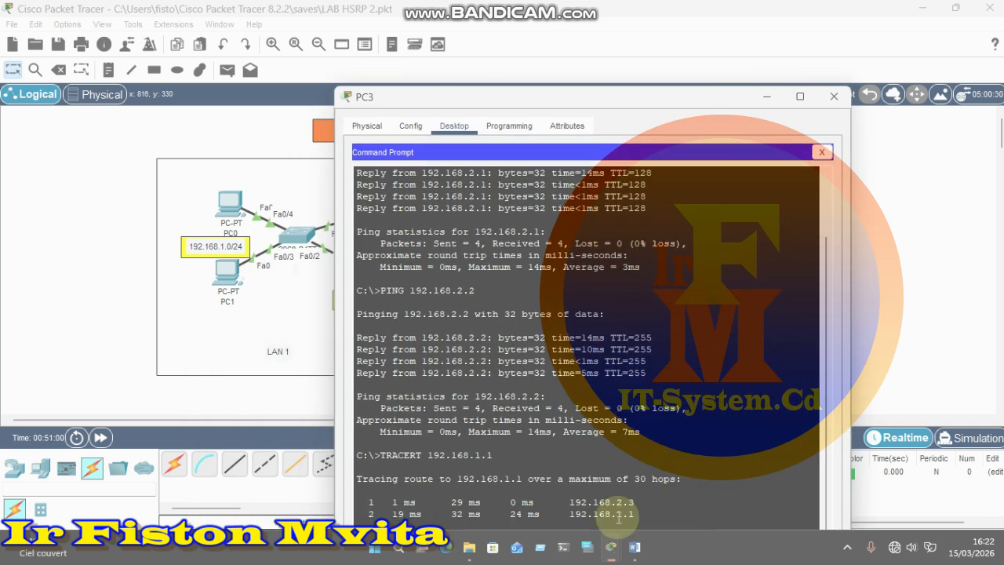
{"action": "left_click_drag", "start_coordinate": [644, 514], "coordinate": [562, 515]}
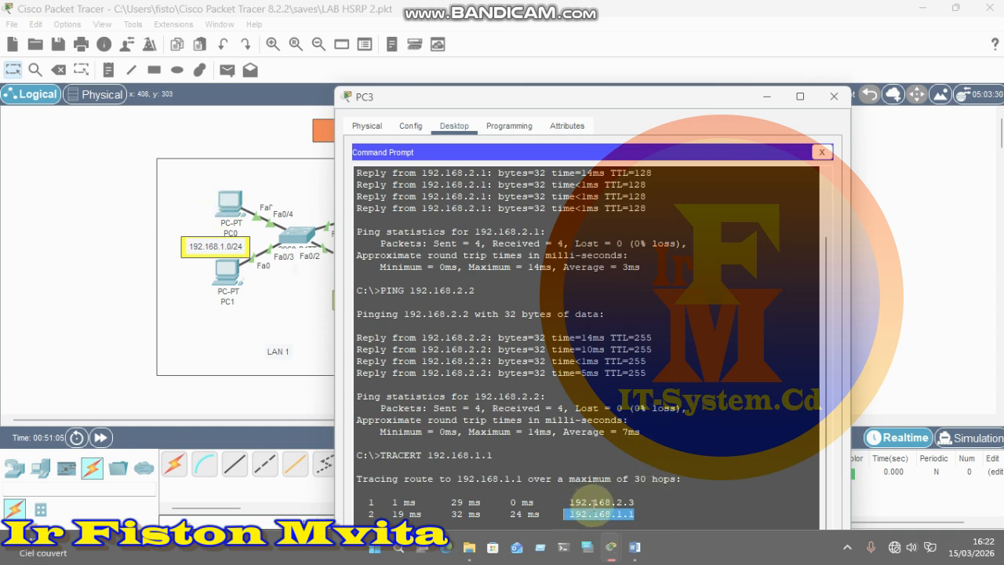
{"action": "left_click_drag", "start_coordinate": [640, 502], "coordinate": [569, 503]}
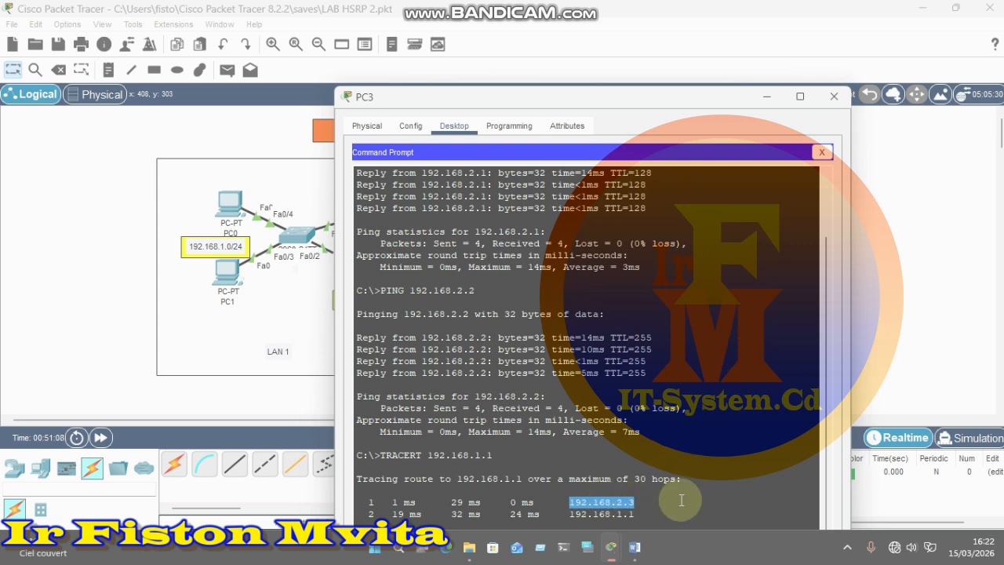
{"action": "left_click", "coordinate": [766, 97]}
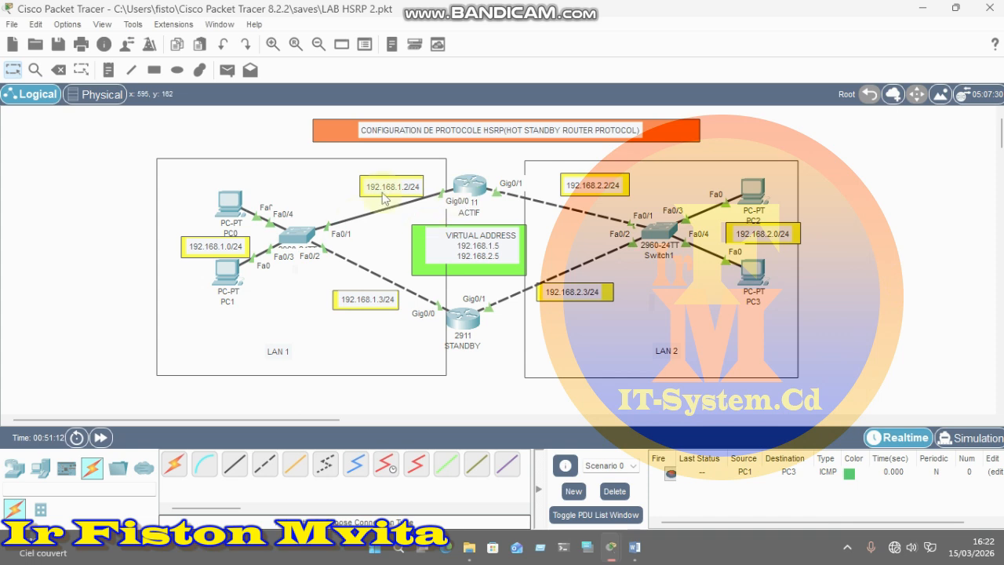
- Delete the cable between the LAN 1 switch's Fa0/1 port and the ACTIF router's Gig0/0 port, and return to selection mode
{"action": "left_click", "coordinate": [59, 69]}
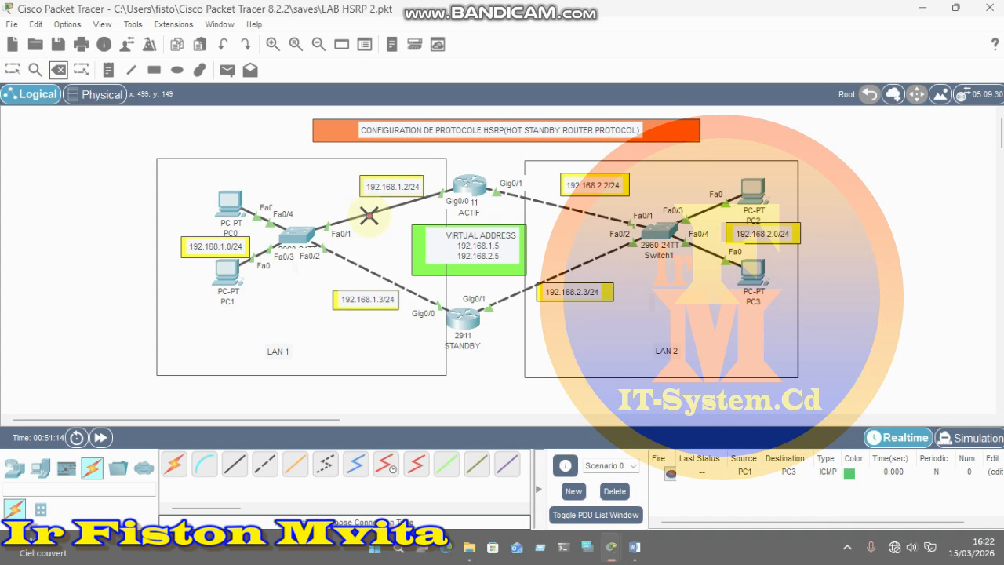
{"action": "left_click", "coordinate": [368, 214]}
{"action": "left_click", "coordinate": [14, 69]}
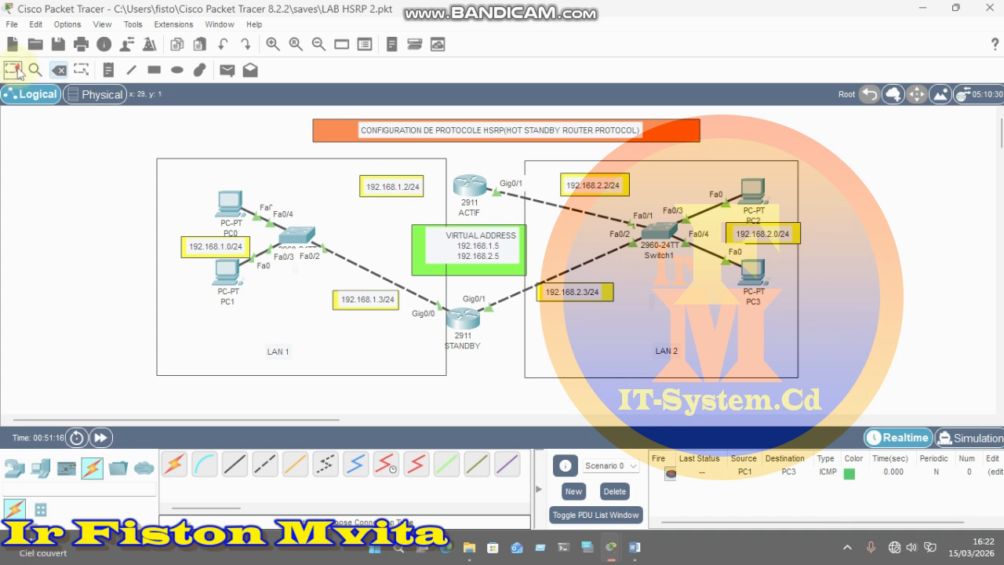
- Rerun TRACERT 192.168.2.10 from PC0's command prompt to trace the path to LAN 2 with the ACTIF router's LAN 1 link removed
{"action": "left_click", "coordinate": [226, 202]}
{"action": "mouse_move", "coordinate": [227, 206]}
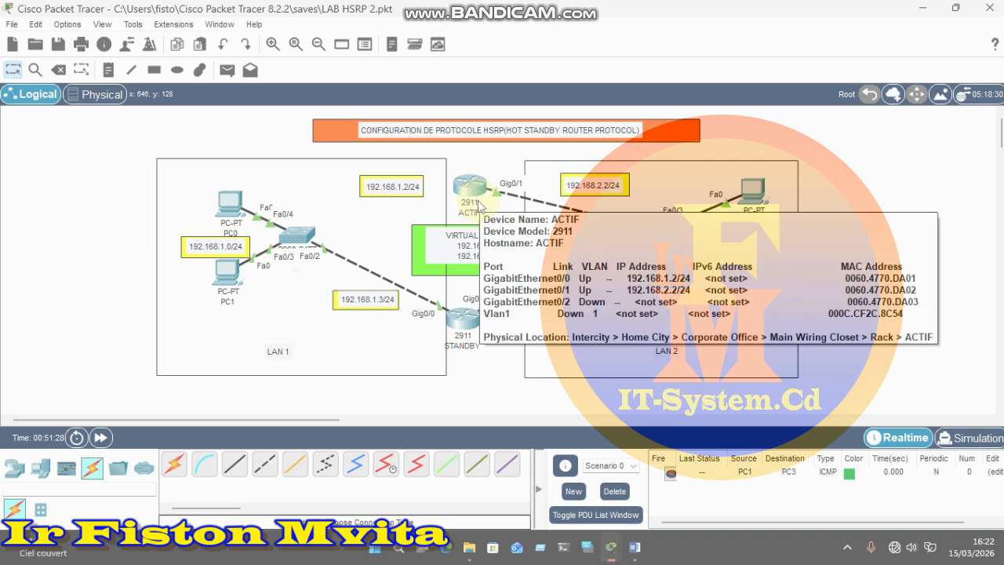
{"action": "key", "text": "Escape"}
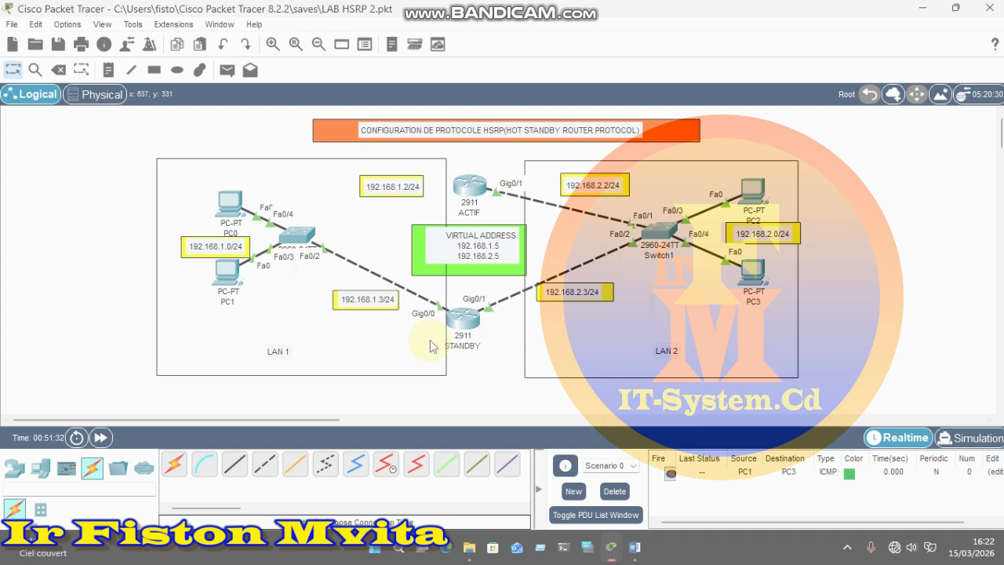
{"action": "left_click", "coordinate": [230, 204]}
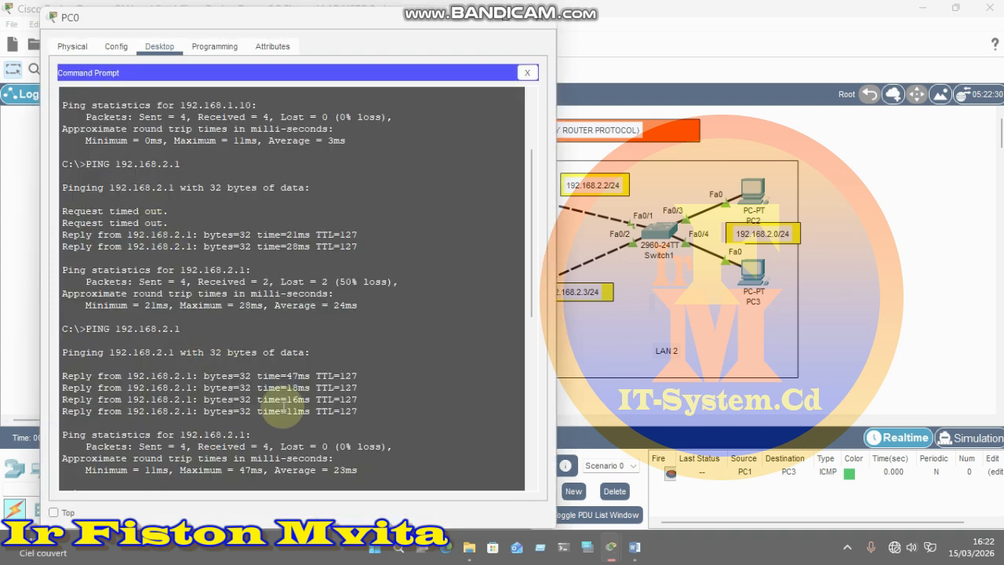
{"action": "scroll", "coordinate": [287, 406], "scroll_direction": "down", "scroll_amount": 10}
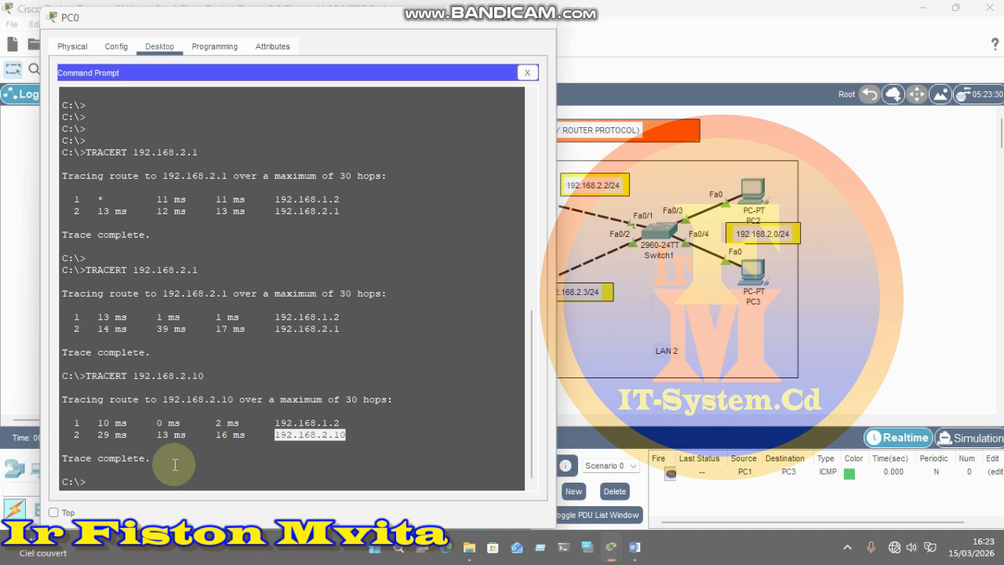
{"action": "left_click", "coordinate": [146, 477]}
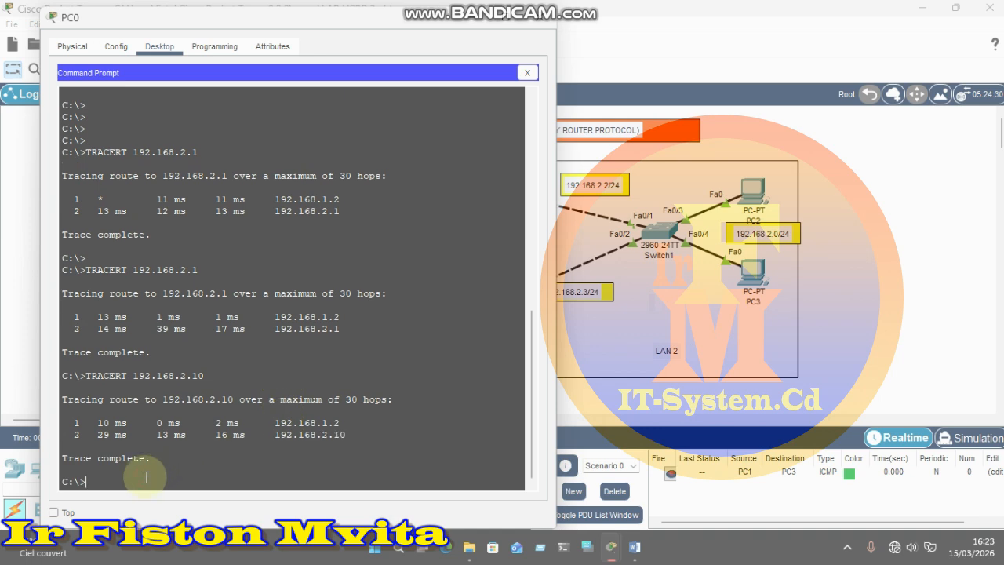
{"action": "key", "text": "Up"}
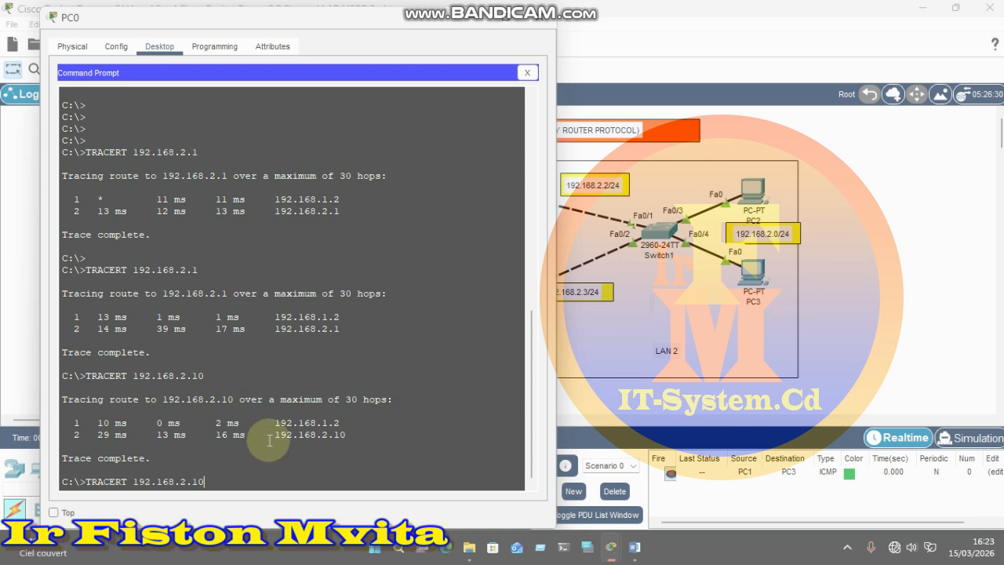
{"action": "key", "text": "Return"}
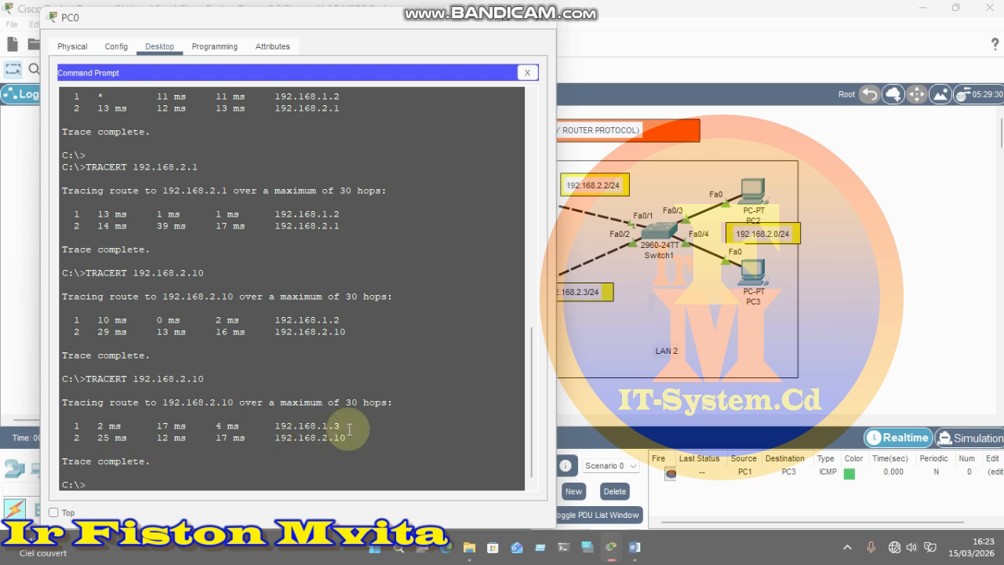
- Examine both hops of PC0's new trace and move its window aside to compare them with the router addresses in the topology
{"action": "left_click_drag", "start_coordinate": [347, 436], "coordinate": [272, 436]}
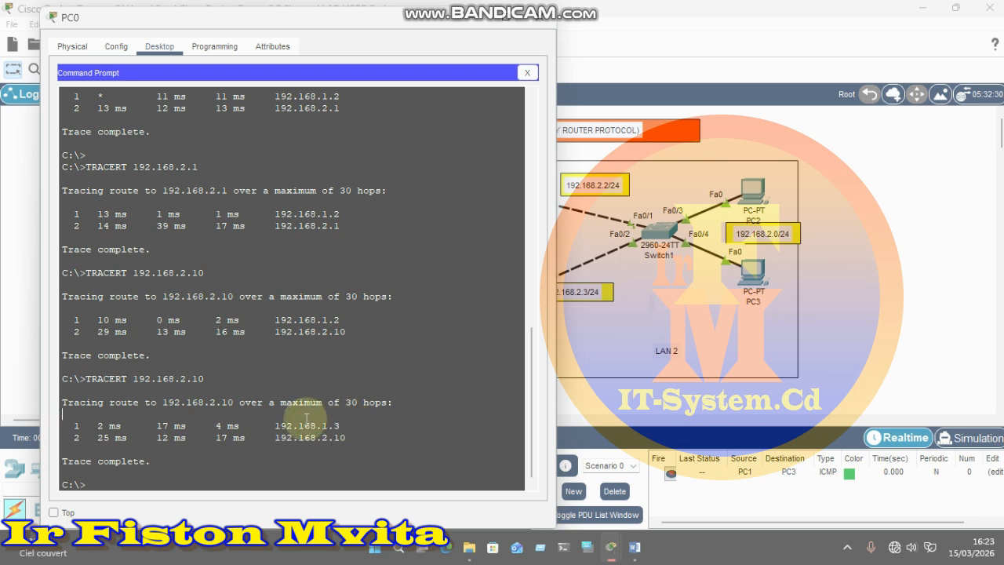
{"action": "left_click_drag", "start_coordinate": [63, 414], "coordinate": [275, 426]}
{"action": "left_click_drag", "start_coordinate": [235, 18], "coordinate": [228, 395]}
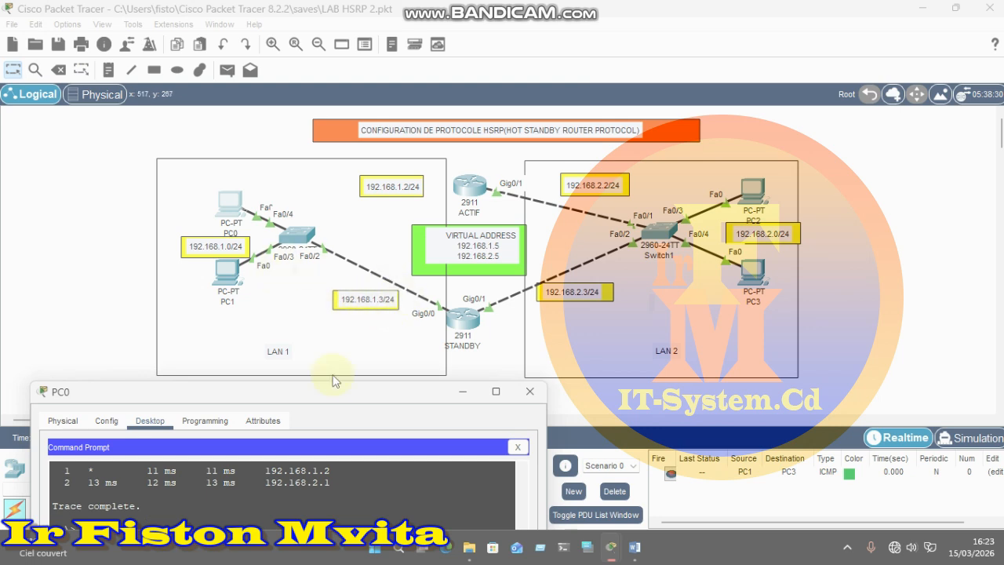
{"action": "mouse_move", "coordinate": [314, 392]}
{"action": "left_mouse_down"}
{"action": "mouse_move", "coordinate": [316, 118]}
{"action": "mouse_move", "coordinate": [331, 140]}
{"action": "left_mouse_up"}
- Rerun TRACERT 192.168.1.1 from PC2's command prompt to trace the return path to LAN 1
{"action": "left_click", "coordinate": [752, 191]}
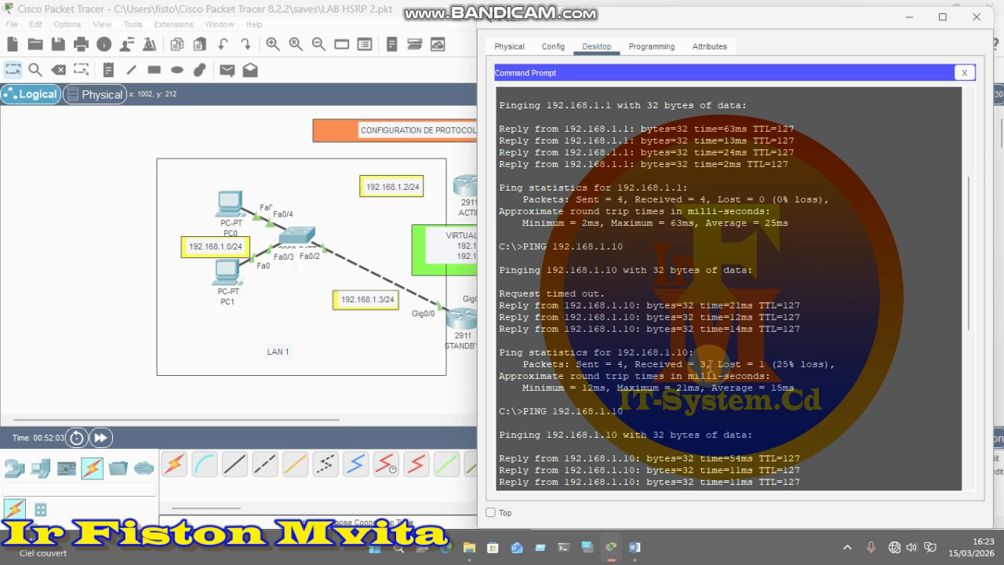
{"action": "scroll", "coordinate": [784, 424], "scroll_direction": "down", "scroll_amount": 11}
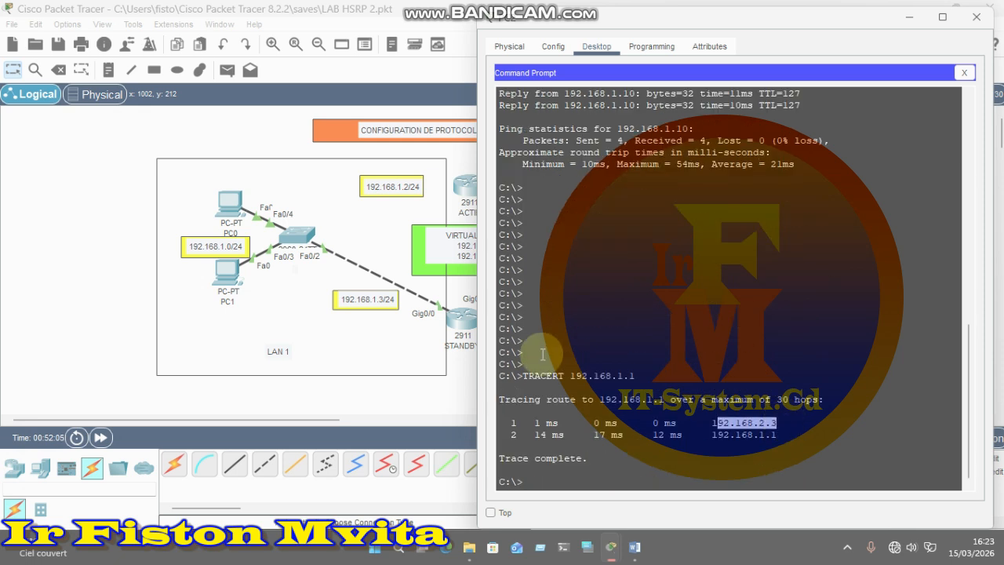
{"action": "left_click", "coordinate": [555, 477]}
{"action": "key", "text": "Up"}
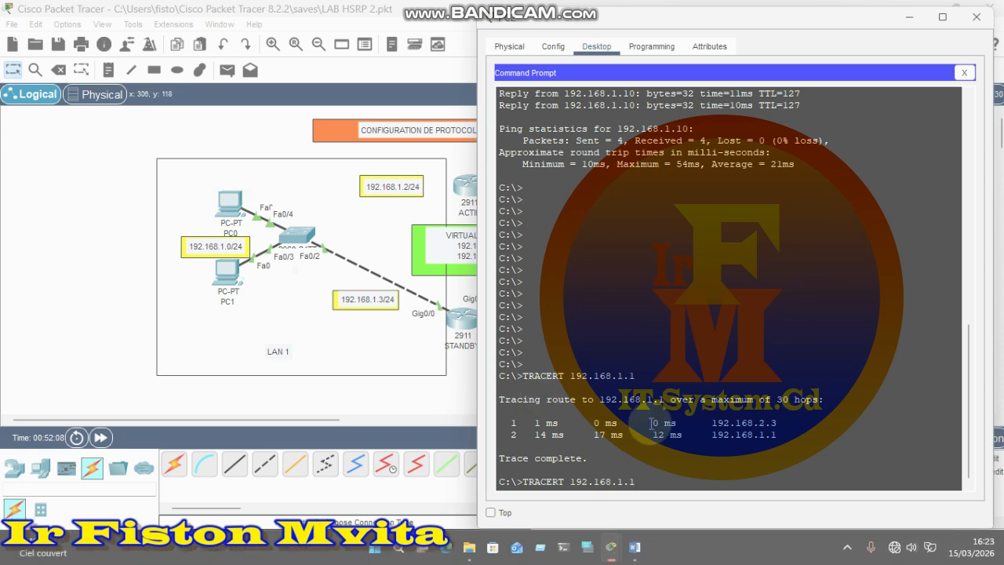
{"action": "key", "text": "Return"}
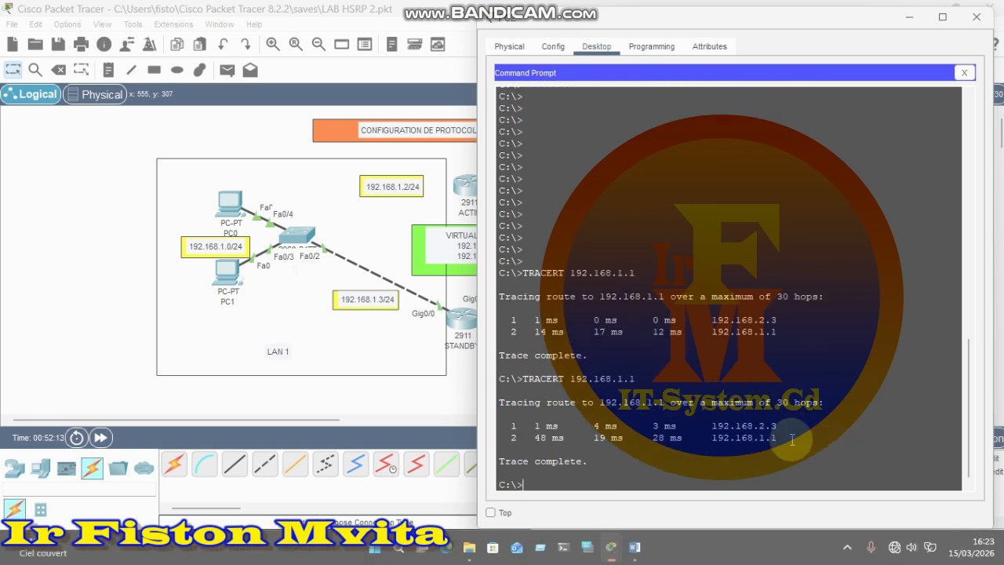
- Examine both hops of PC2's new trace and bring the main topology window back to the front
{"action": "left_click_drag", "start_coordinate": [778, 437], "coordinate": [689, 438]}
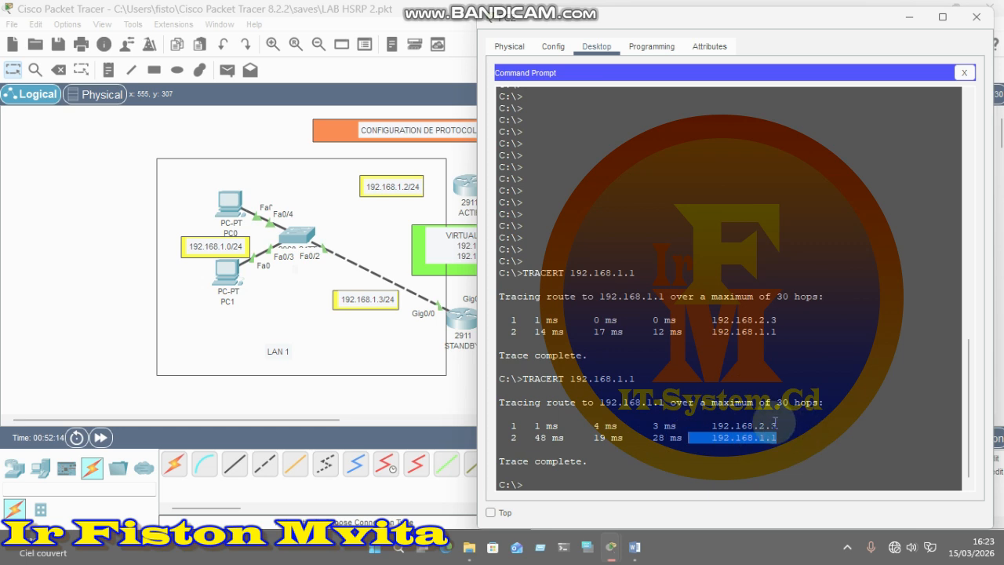
{"action": "left_click_drag", "start_coordinate": [777, 426], "coordinate": [706, 428]}
{"action": "left_click", "coordinate": [912, 7]}
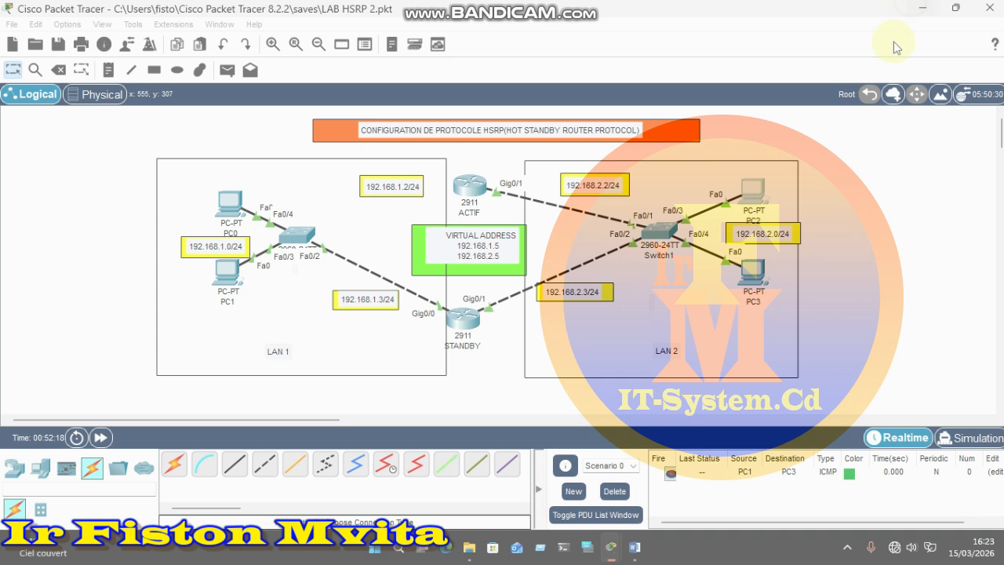
{"action": "left_click", "coordinate": [609, 558]}
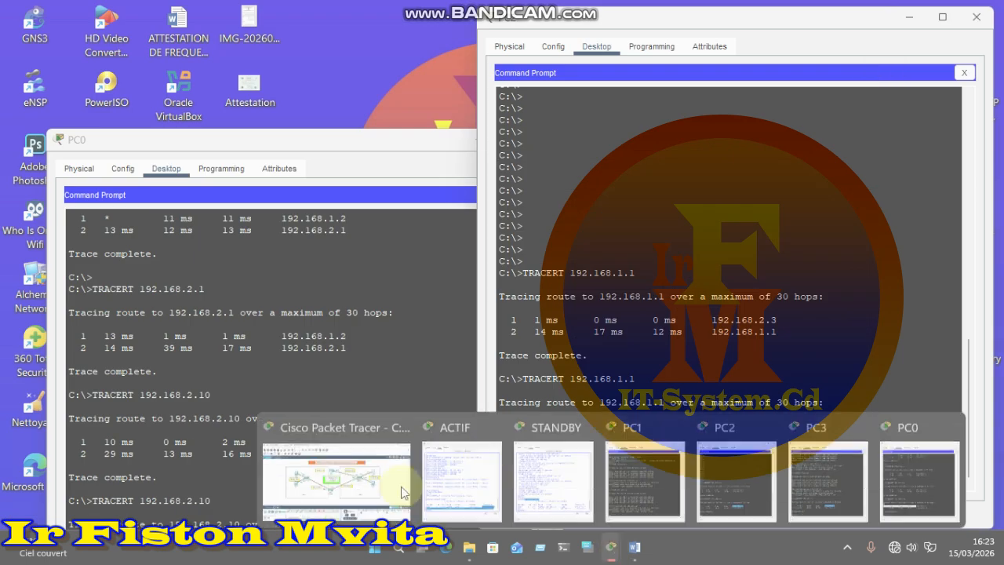
{"action": "left_click", "coordinate": [376, 483]}
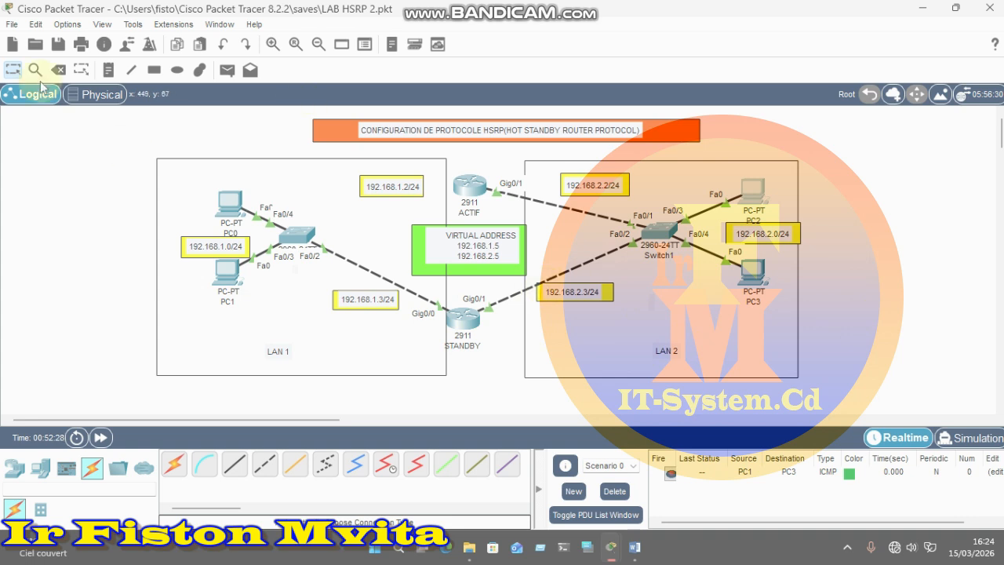
- Reconnect the ACTIF router to the LAN 1 switch using the automatic connection type
{"action": "left_click", "coordinate": [176, 468]}
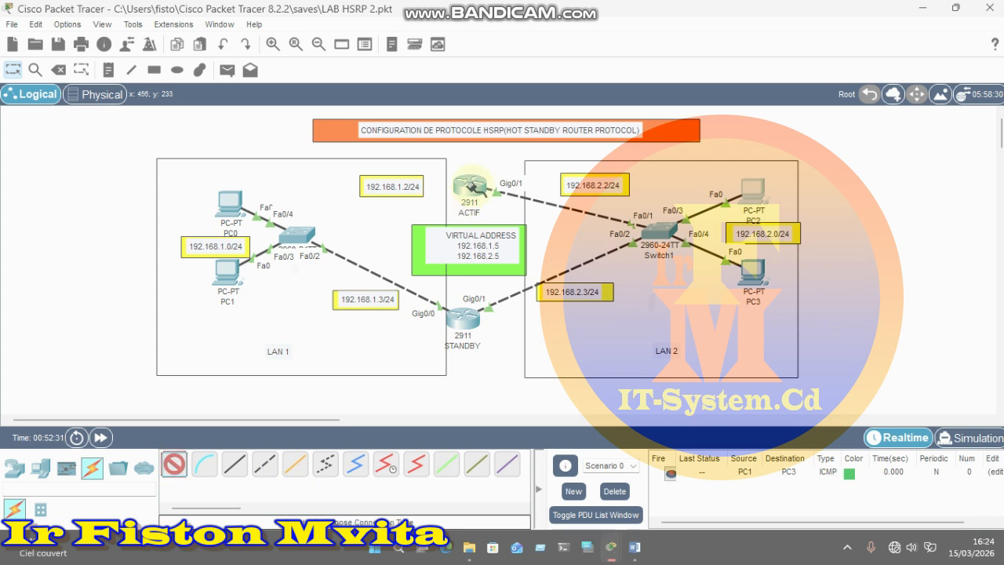
{"action": "left_click", "coordinate": [451, 190]}
{"action": "left_click", "coordinate": [229, 203]}
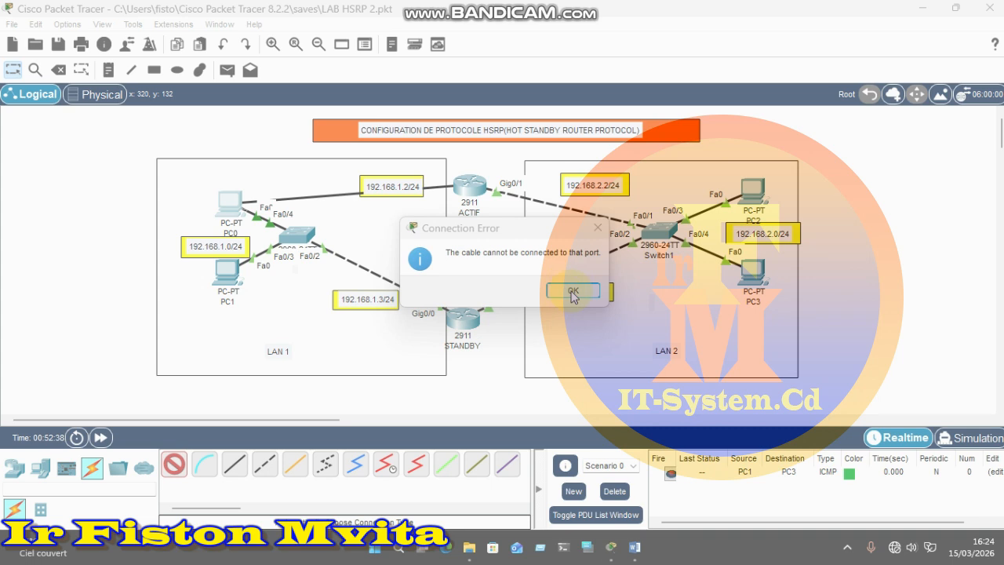
{"action": "left_click", "coordinate": [300, 235]}
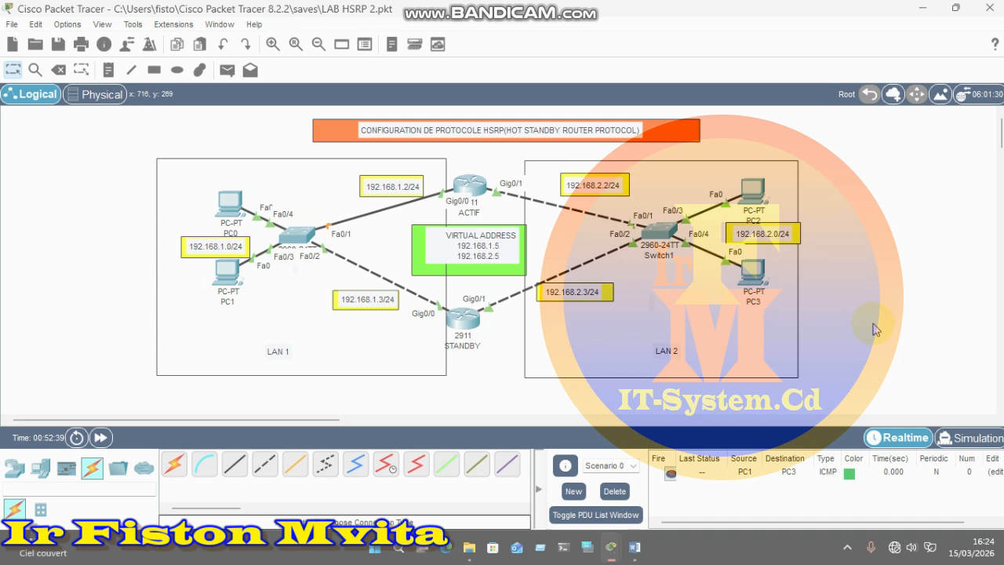
- Minimize the main topology window and close the PC2 and PC0 windows
{"action": "left_click", "coordinate": [921, 8]}
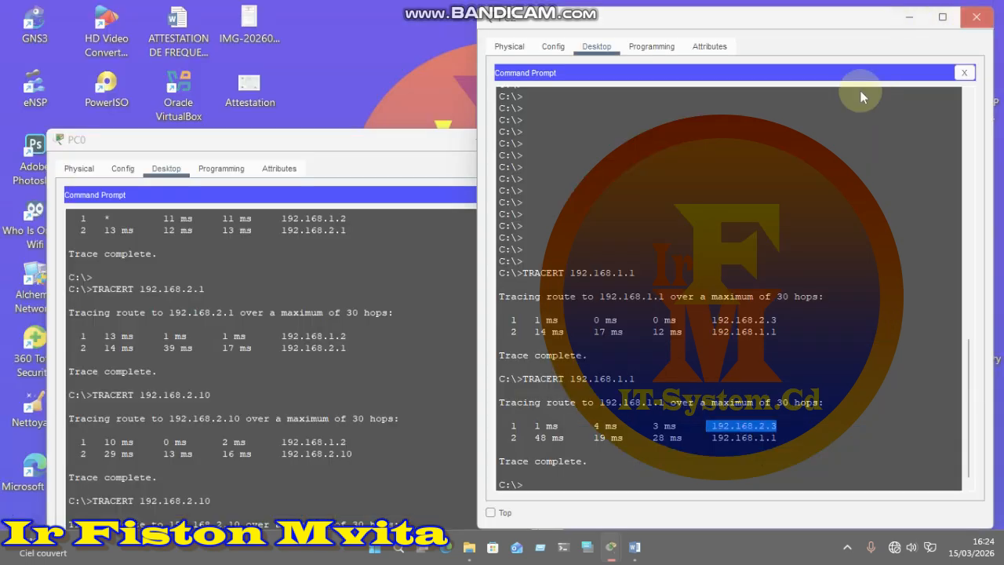
{"action": "left_click", "coordinate": [972, 19]}
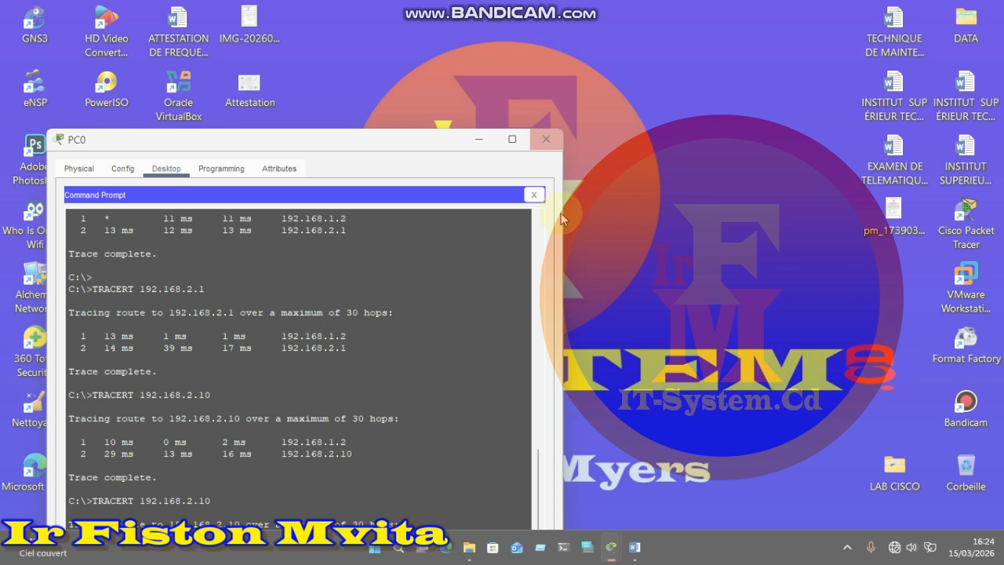
{"action": "left_click", "coordinate": [546, 139]}
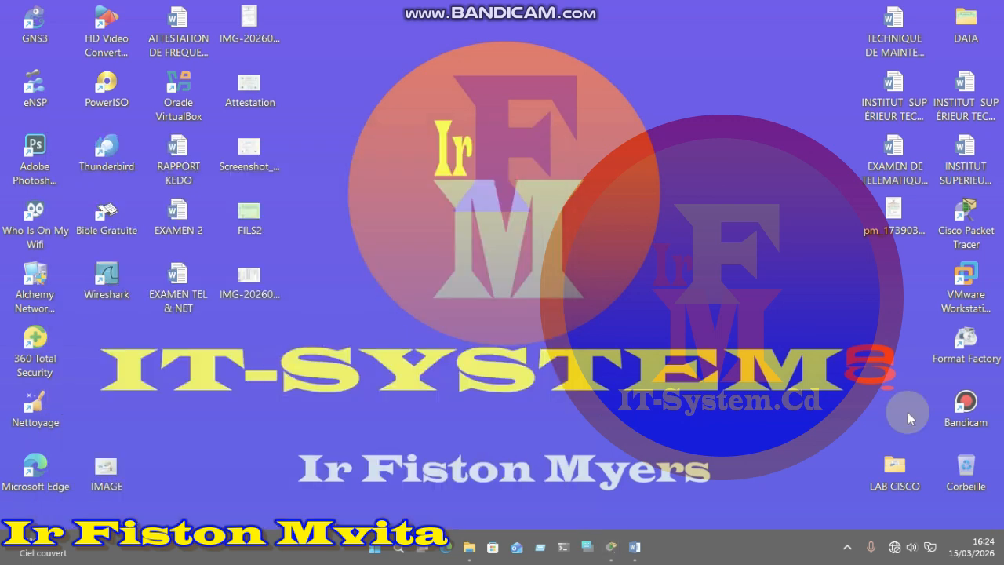